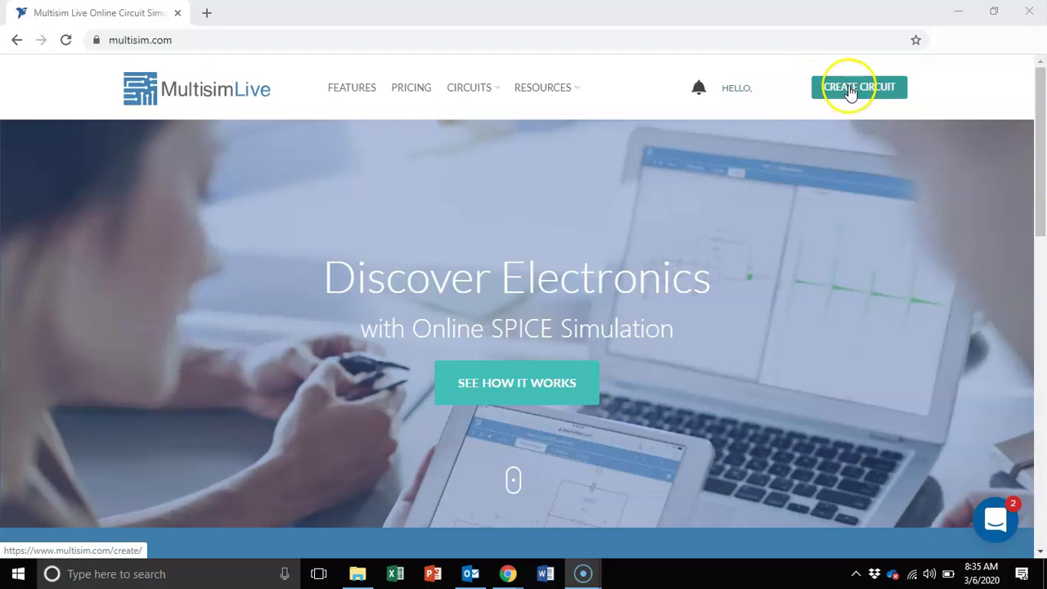
Start a new circuit, preview the Grapher, Split and Schematic views, and check the Interactive analysis list.
click(850, 90)
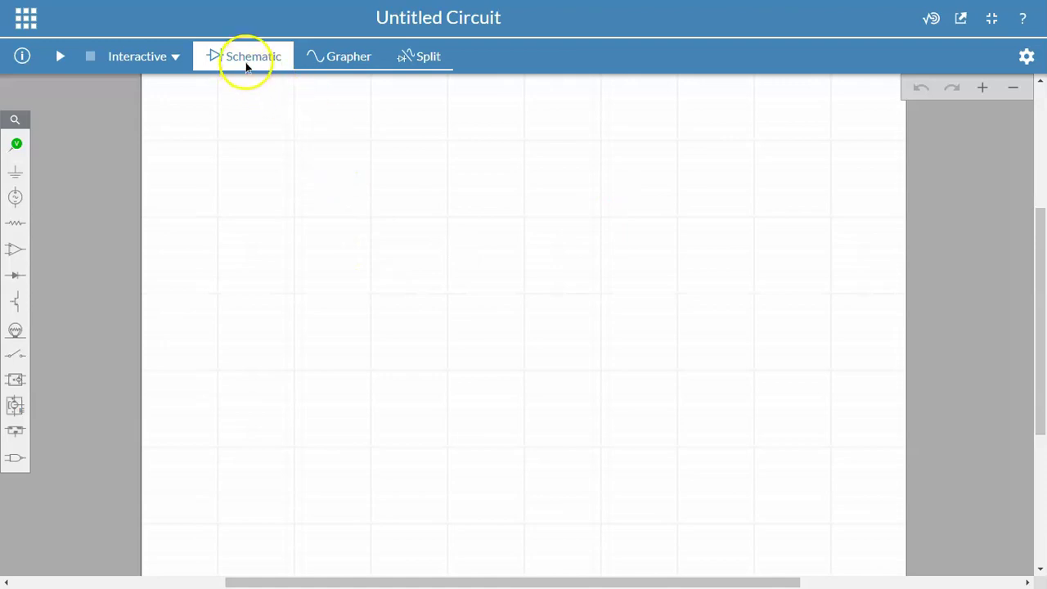
click(346, 57)
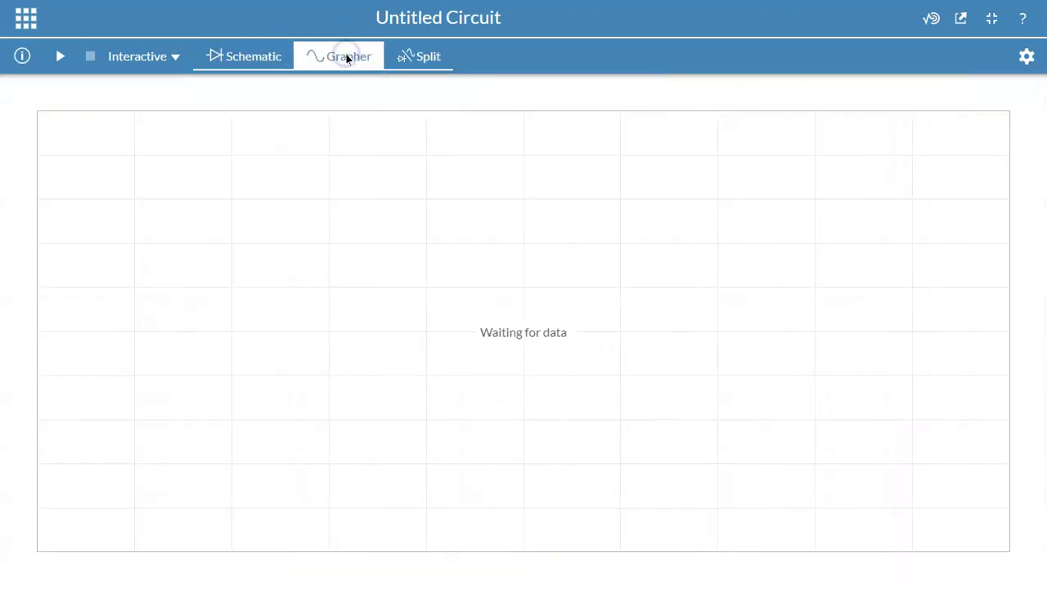
click(249, 57)
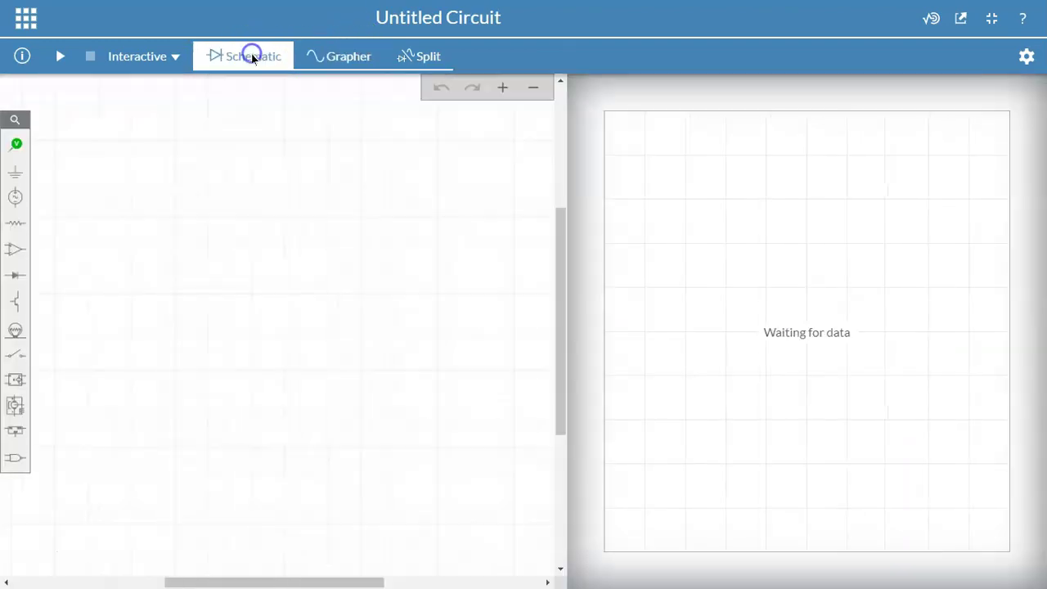
click(427, 57)
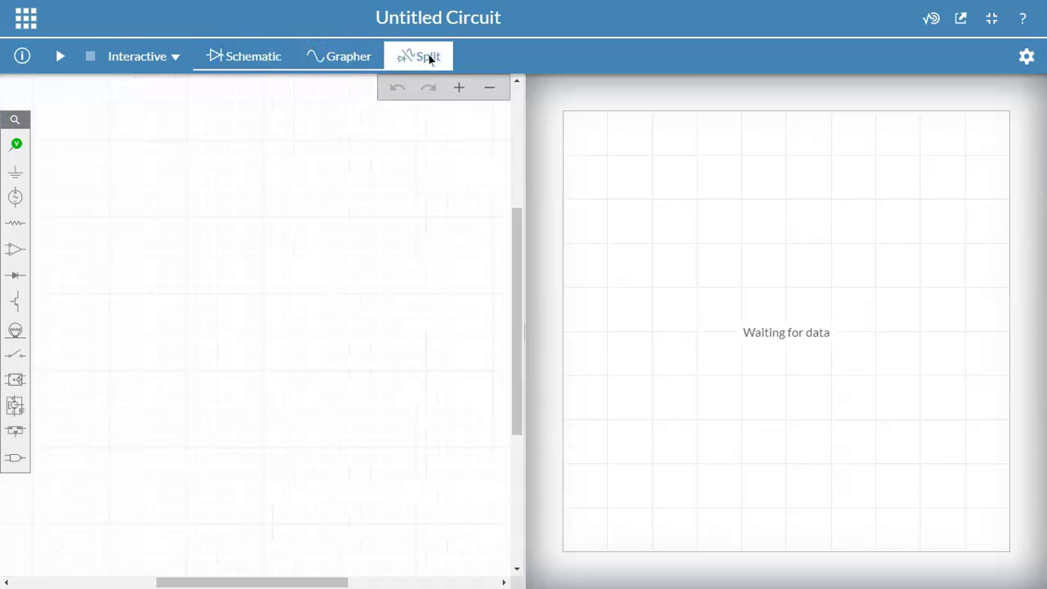
click(255, 56)
click(174, 55)
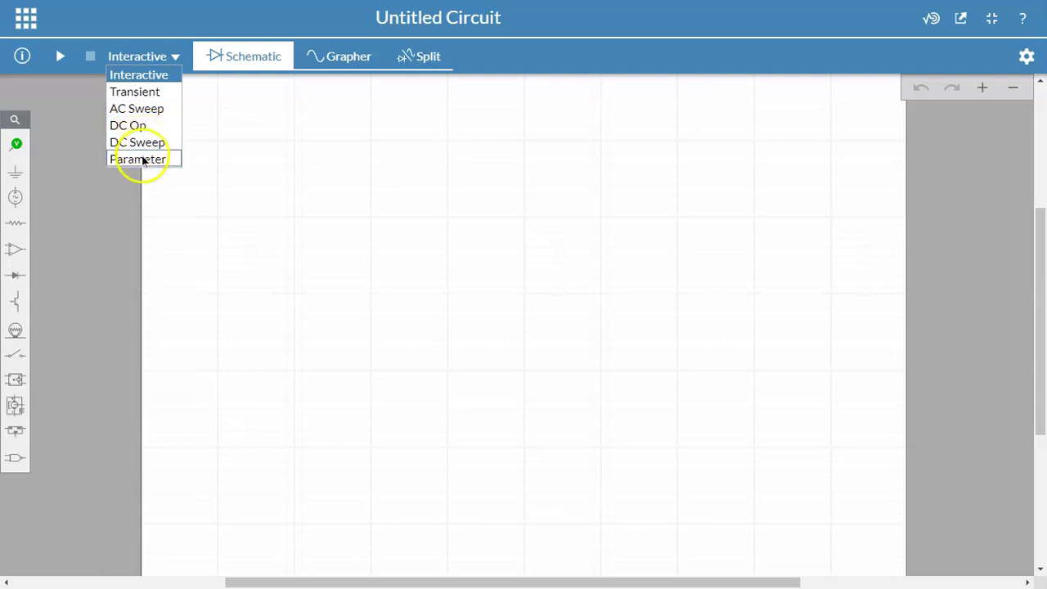
click(394, 177)
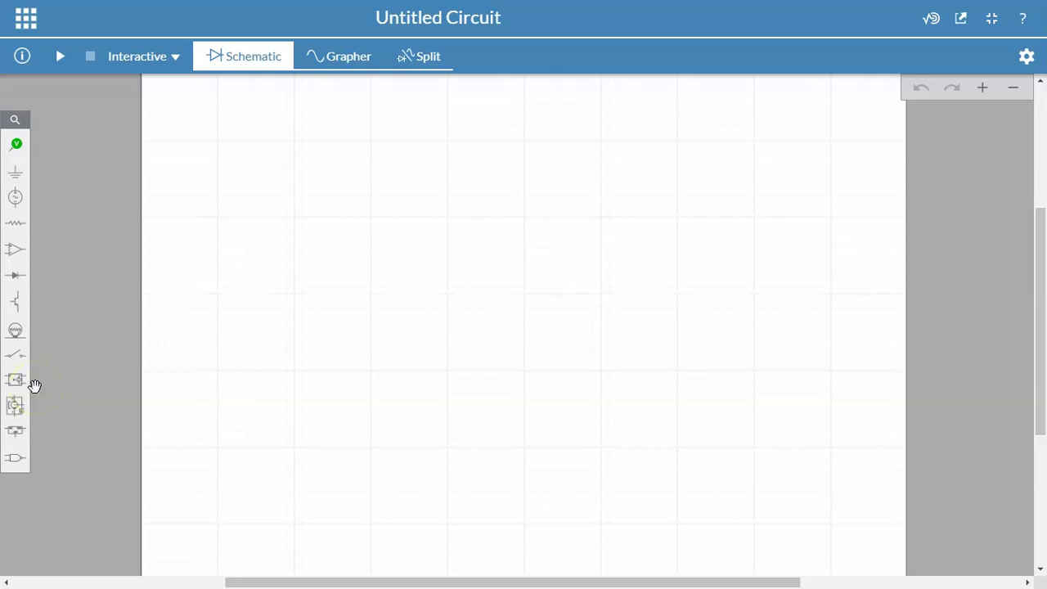
Change the 'Untitled Circuit' title to 'Inverting_Amplifer_Circuit'.
click(407, 16)
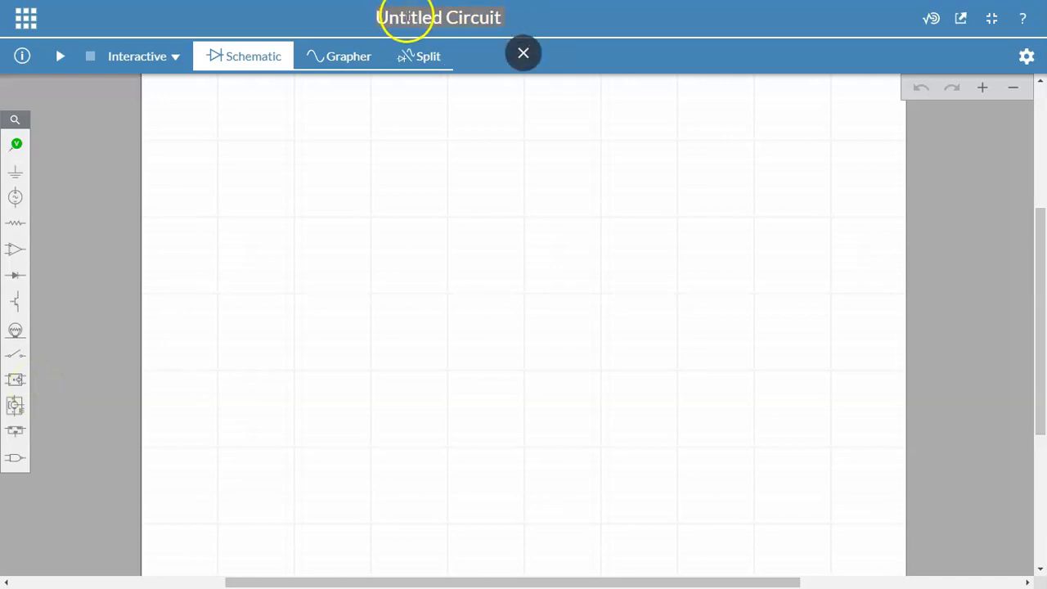
text(Inverting_Ampli)
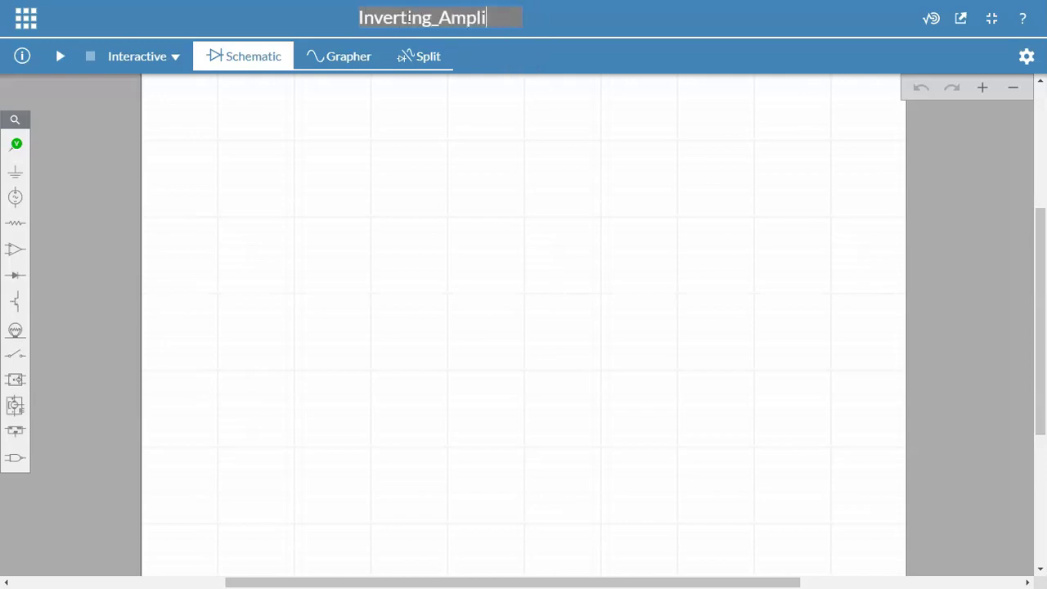
text(fer_Circuit)
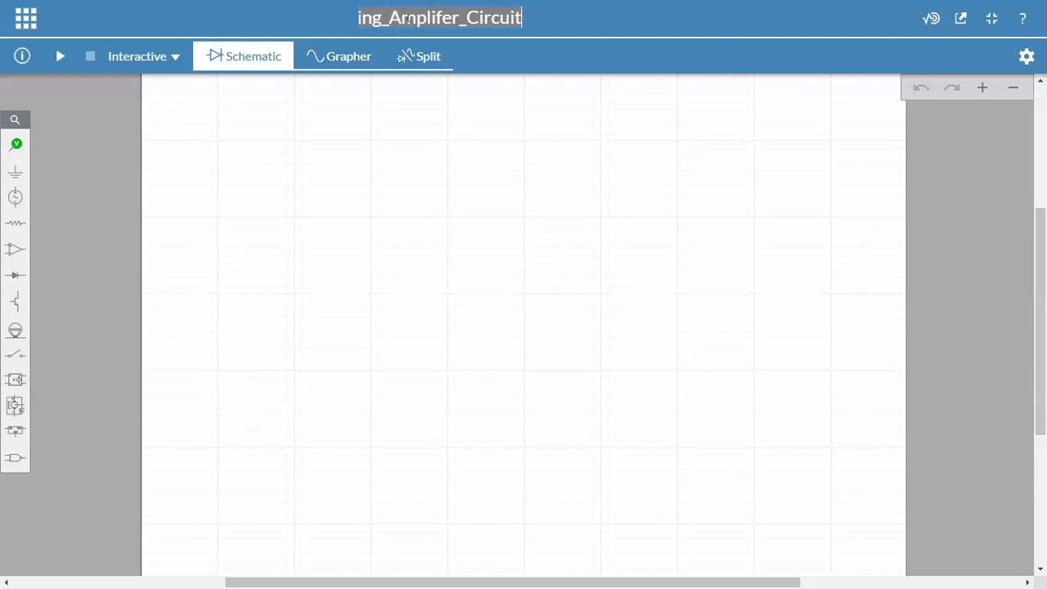
click(454, 174)
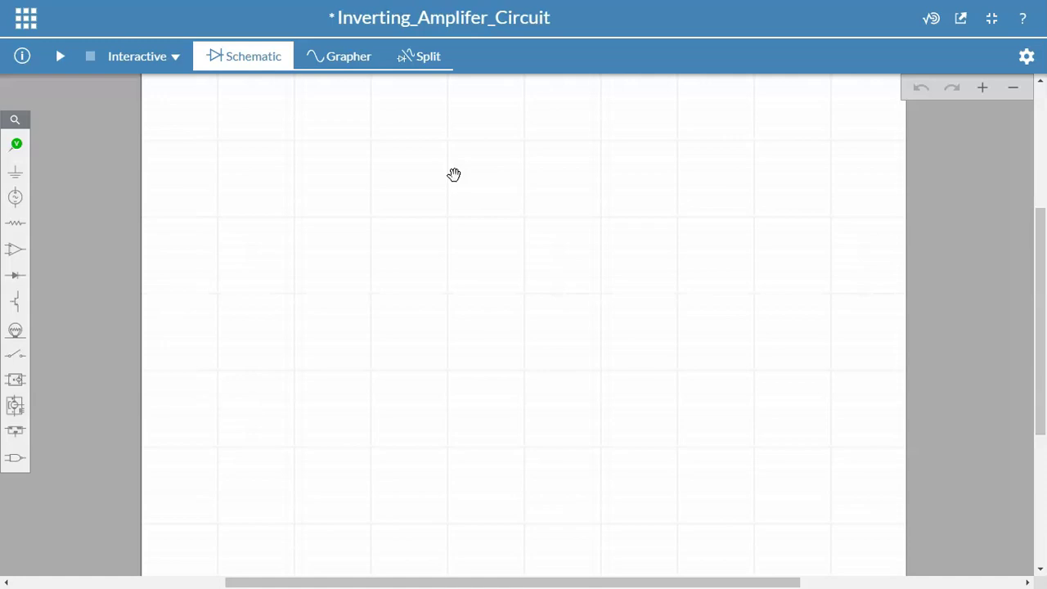
Place a 3 Terminal Opamp, U1, near the centre of the canvas.
click(17, 250)
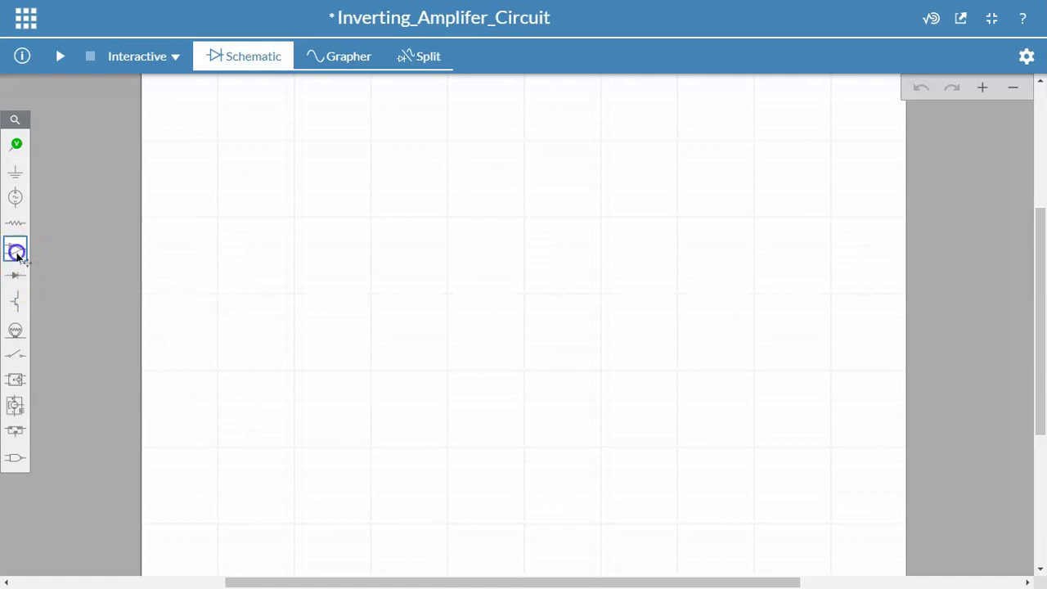
drag(73, 284, 243, 306)
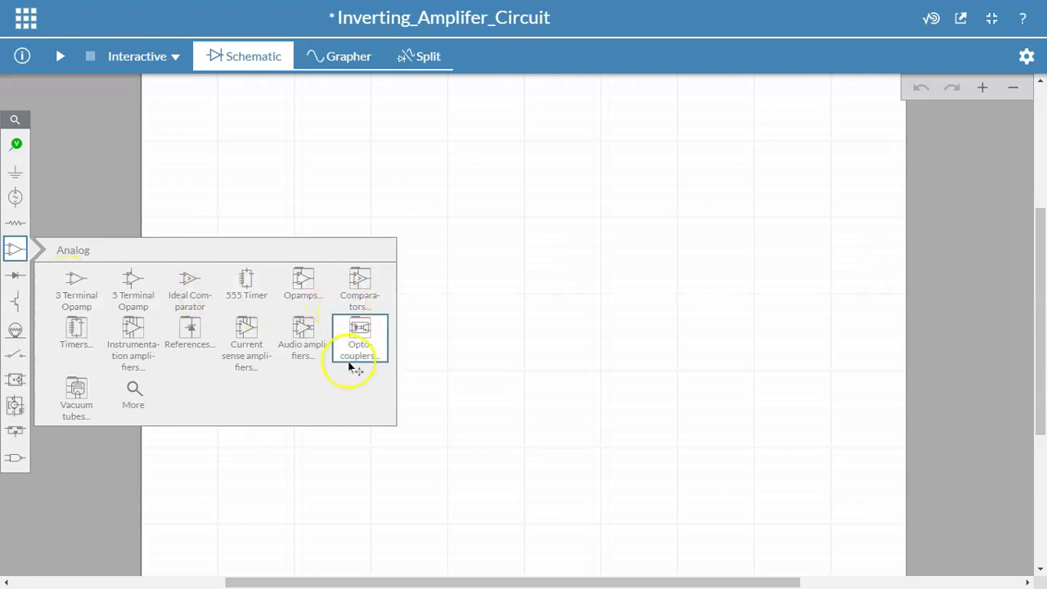
click(81, 287)
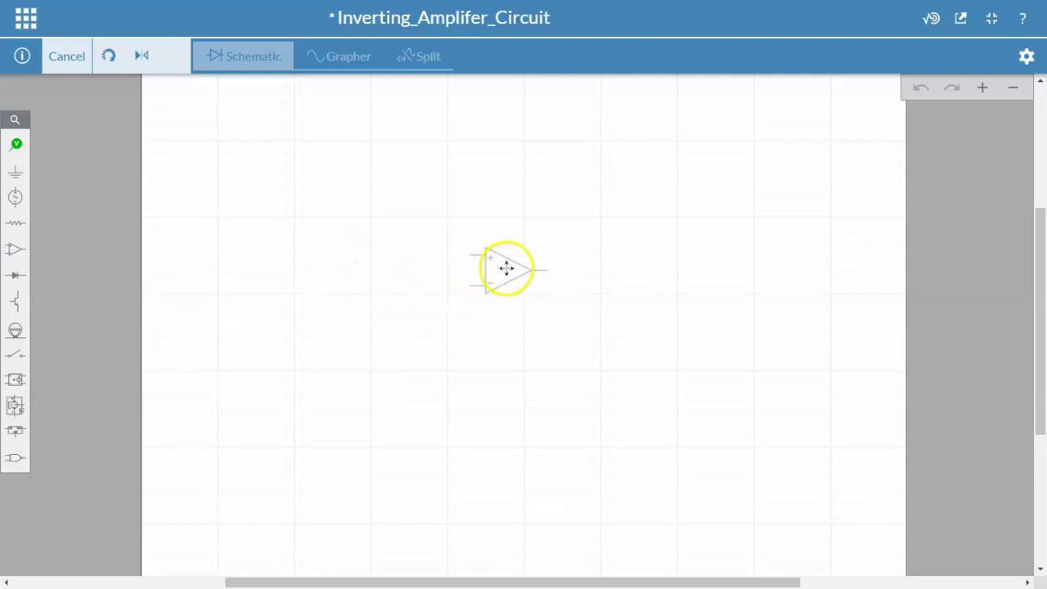
click(509, 269)
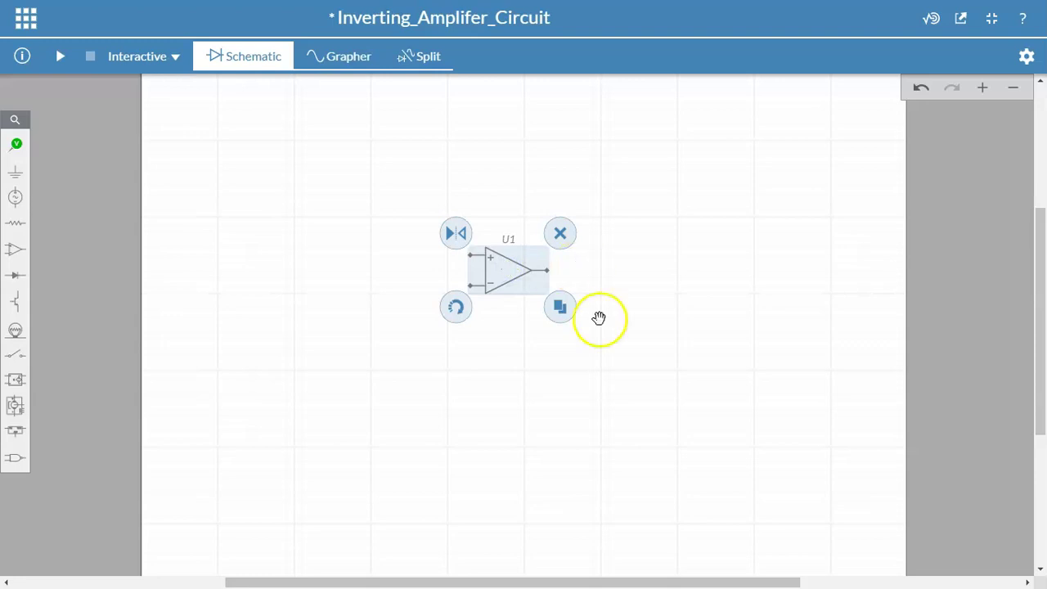
click(508, 396)
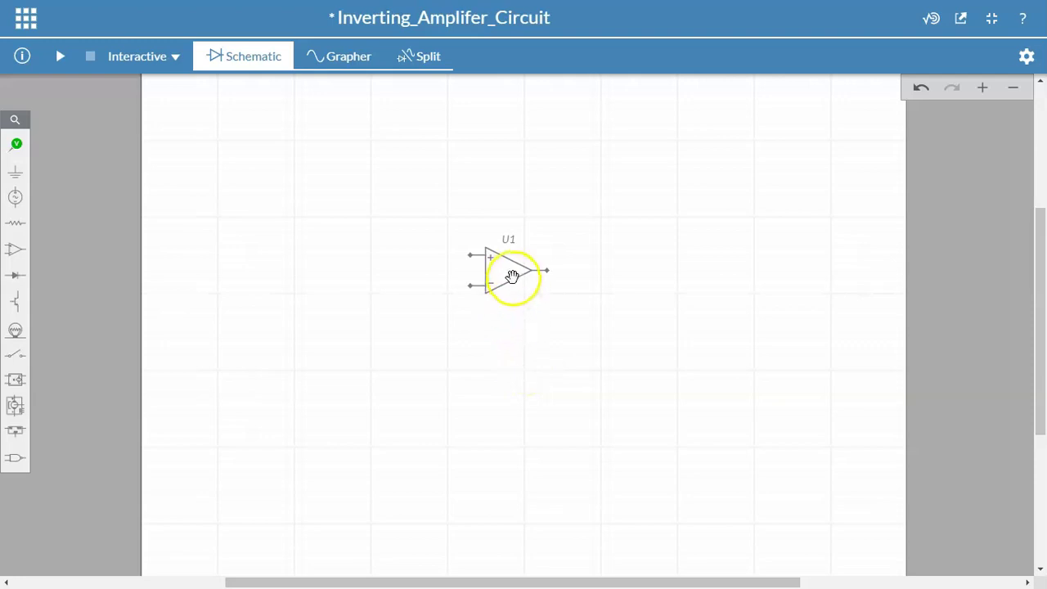
Rotate U1 by 90° twice and flip it horizontally so the minus input is on top.
click(510, 276)
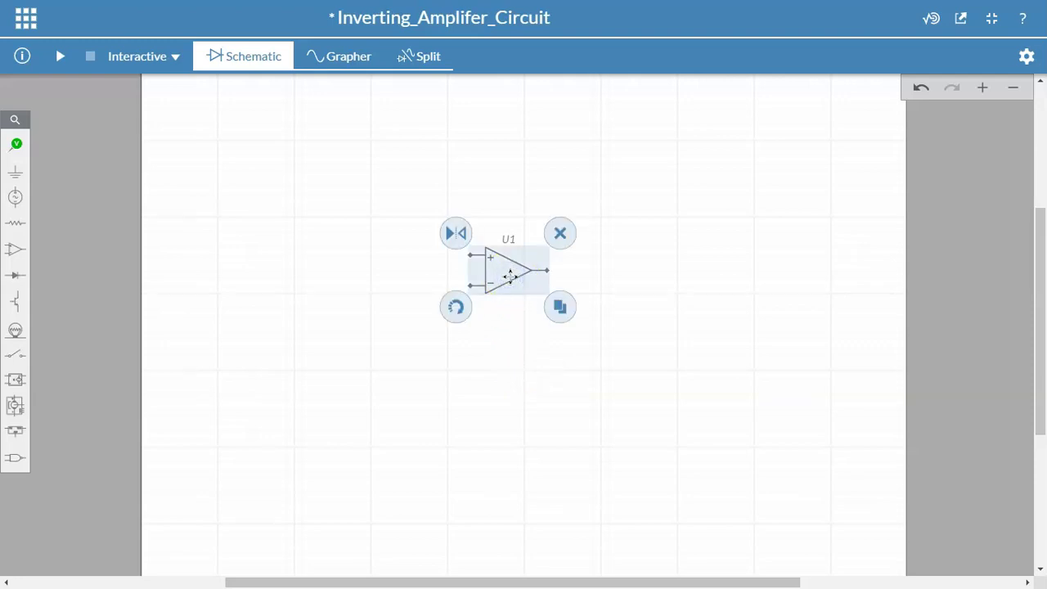
click(461, 314)
click(461, 314)
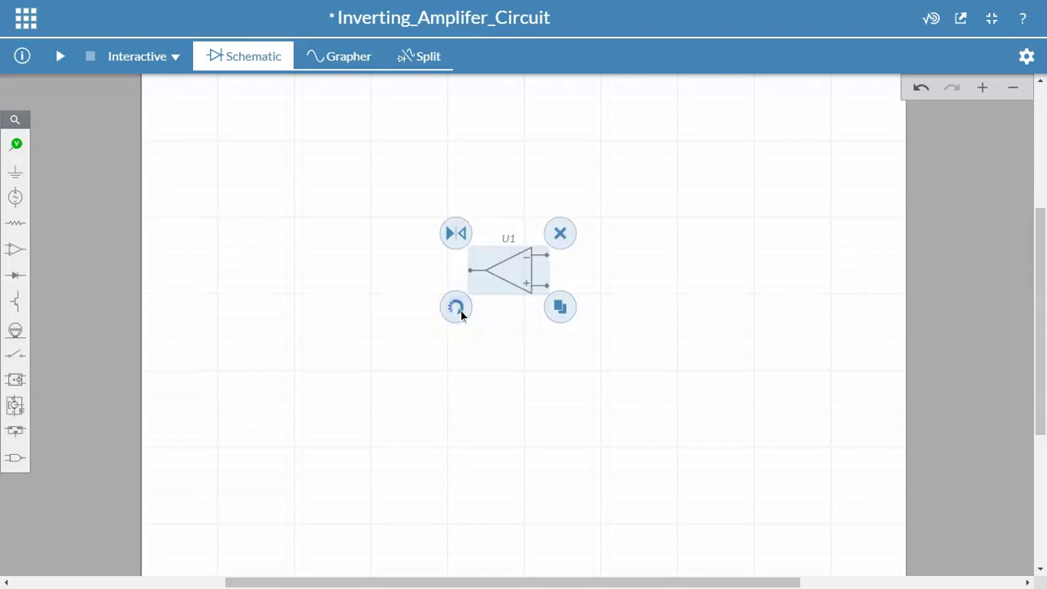
click(457, 235)
click(544, 419)
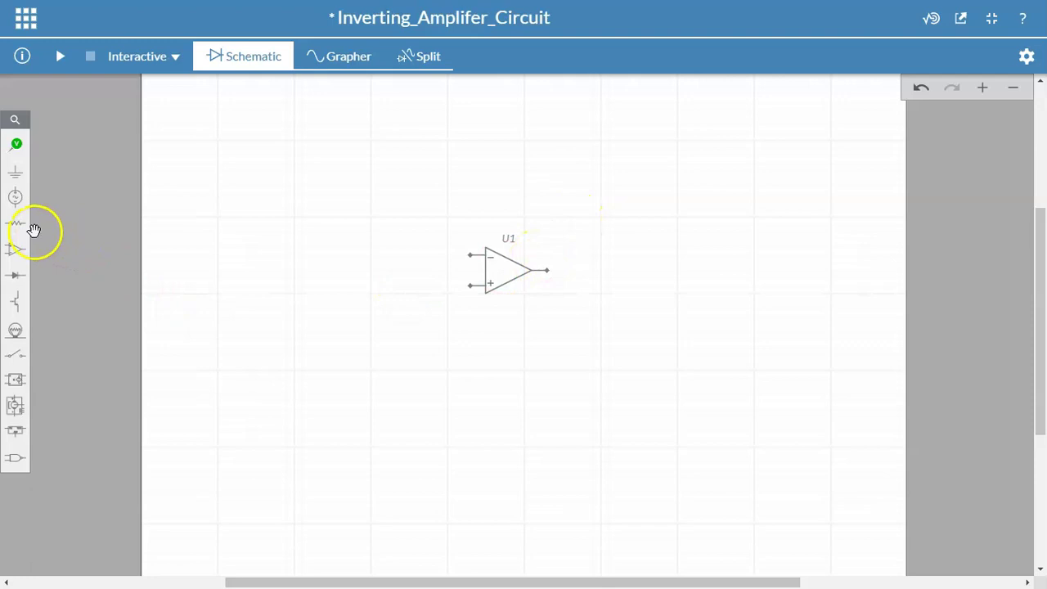
Drop a 1kΩ resistor R1 left of U1, connected to its inverting input.
drag(16, 226, 402, 252)
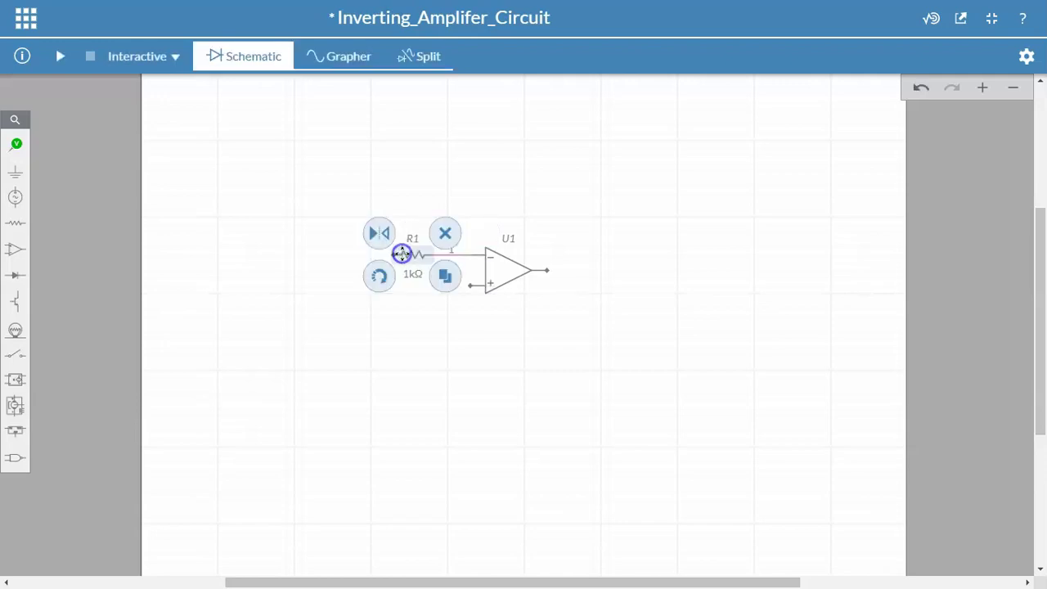
click(400, 329)
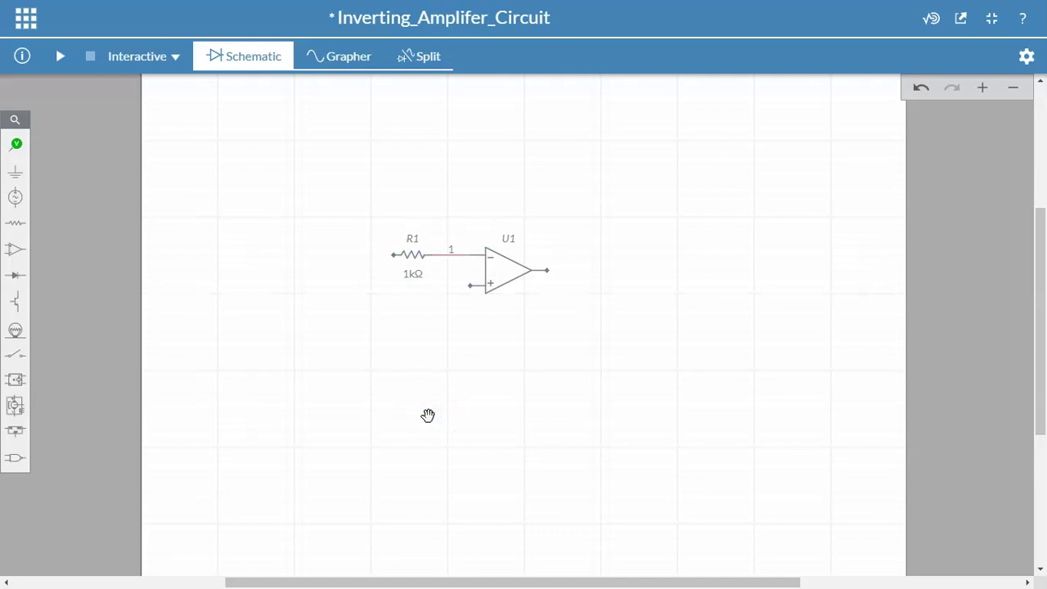
drag(414, 282, 420, 258)
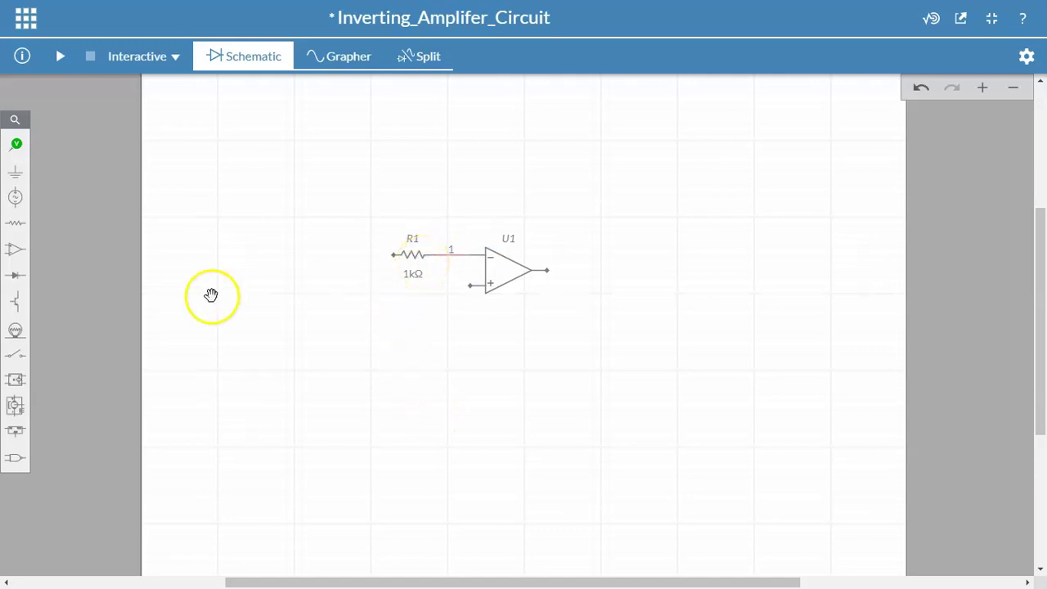
Place a second resistor, R2, above the op-amp.
click(16, 224)
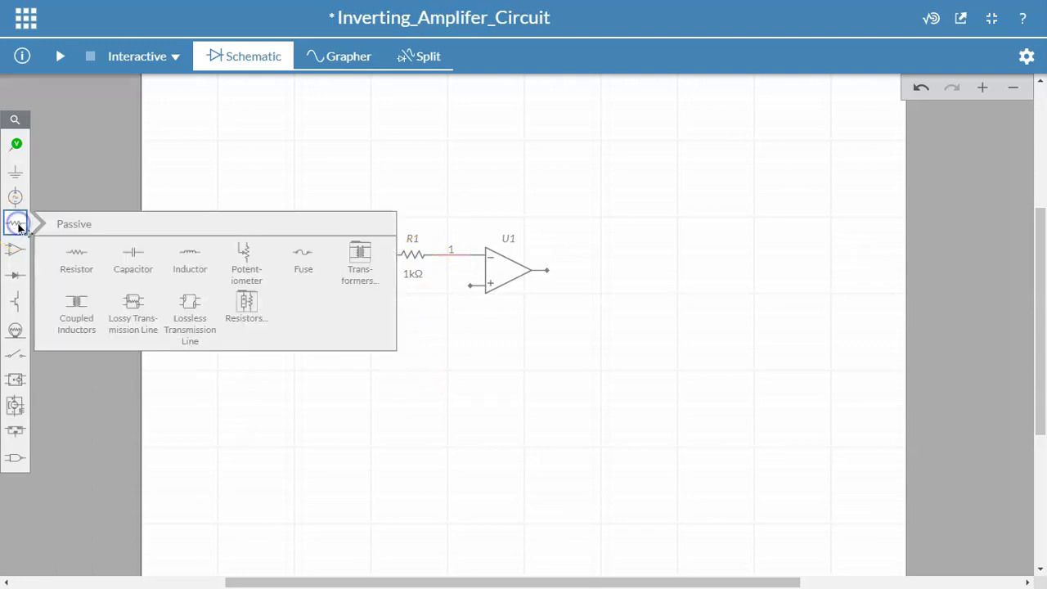
click(79, 253)
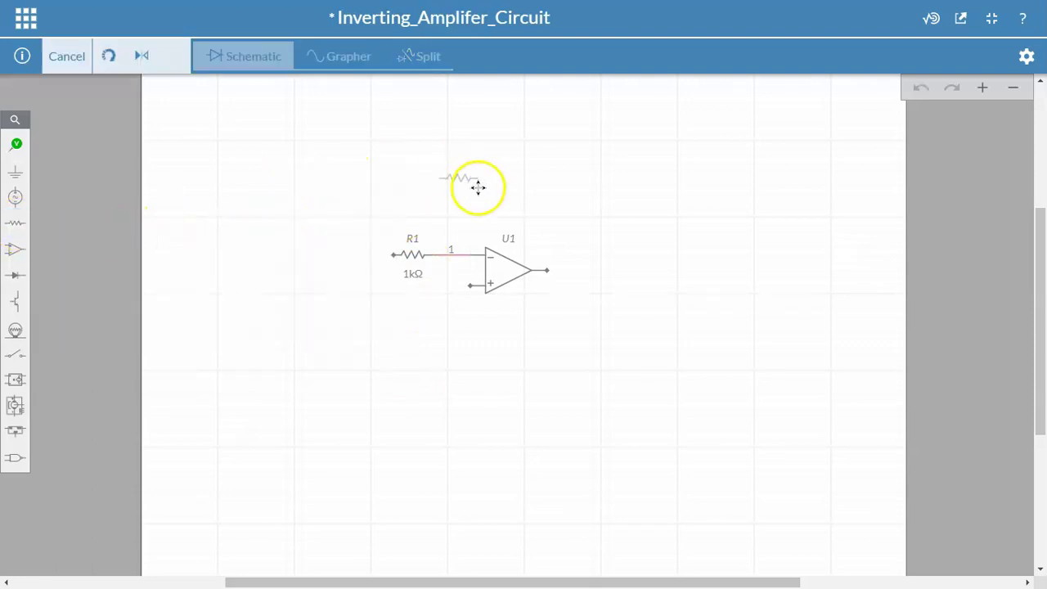
click(512, 200)
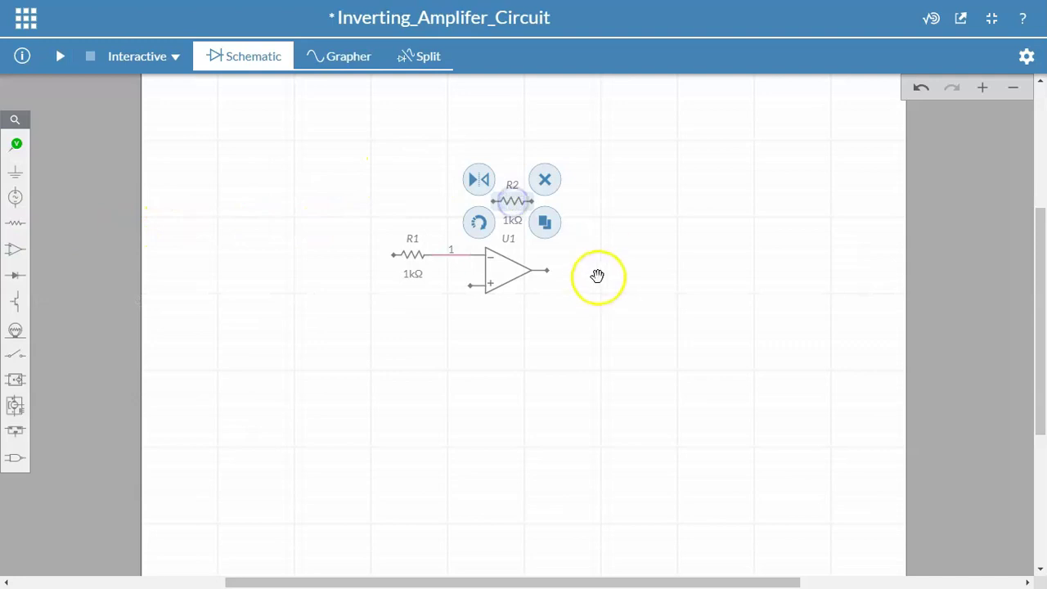
Wire R2 from U1's output pin to the R1–U1 inverting-input junction.
click(549, 271)
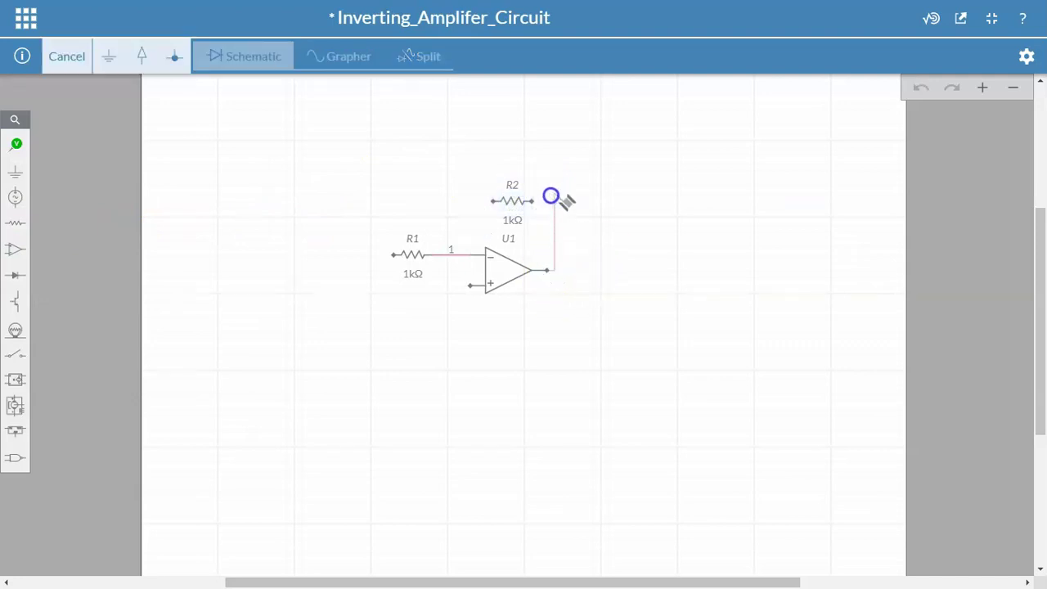
click(533, 201)
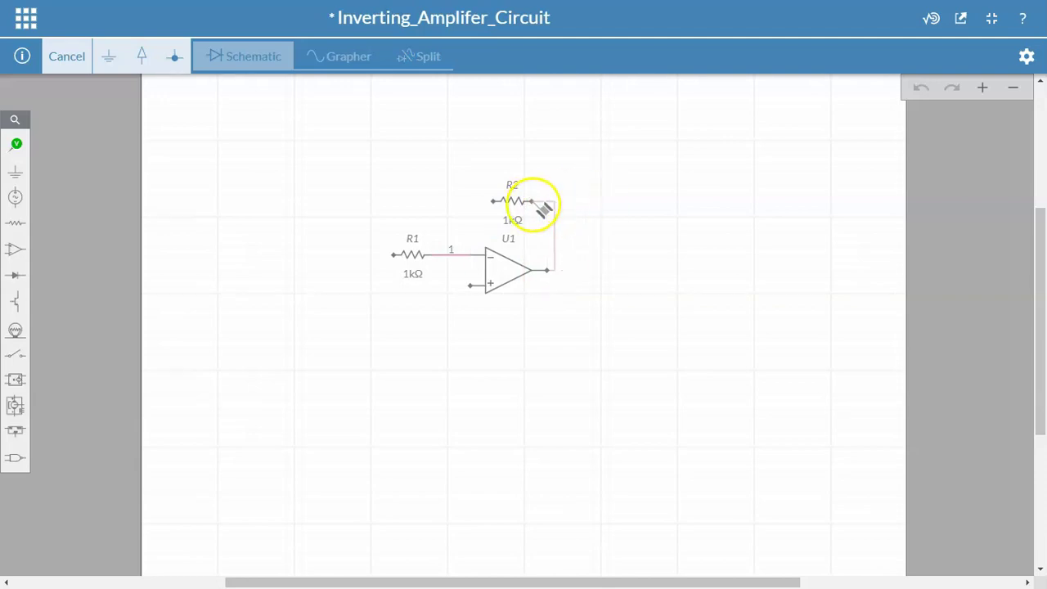
click(532, 202)
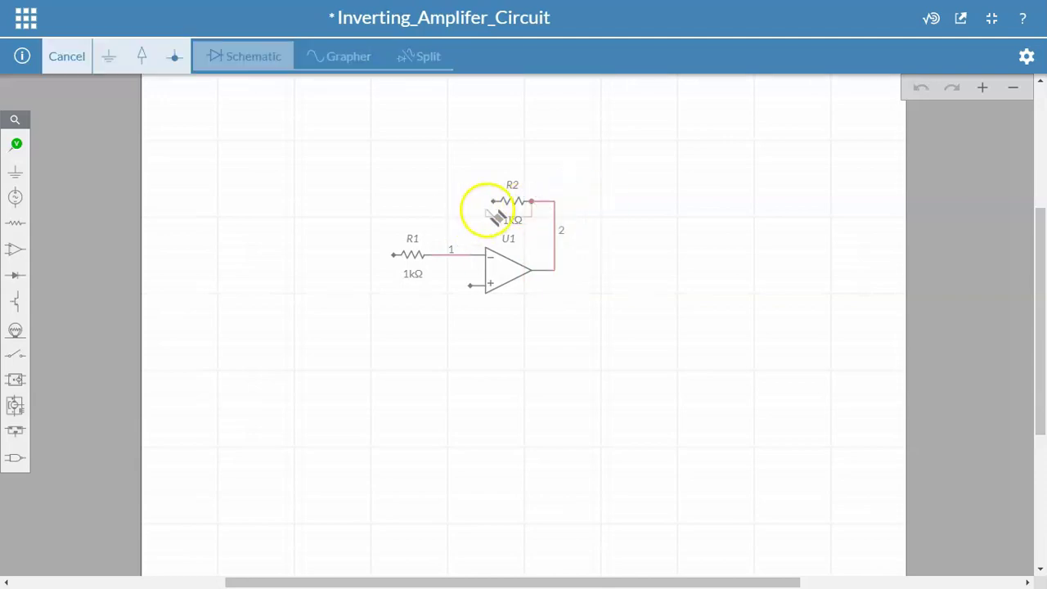
key(Escape)
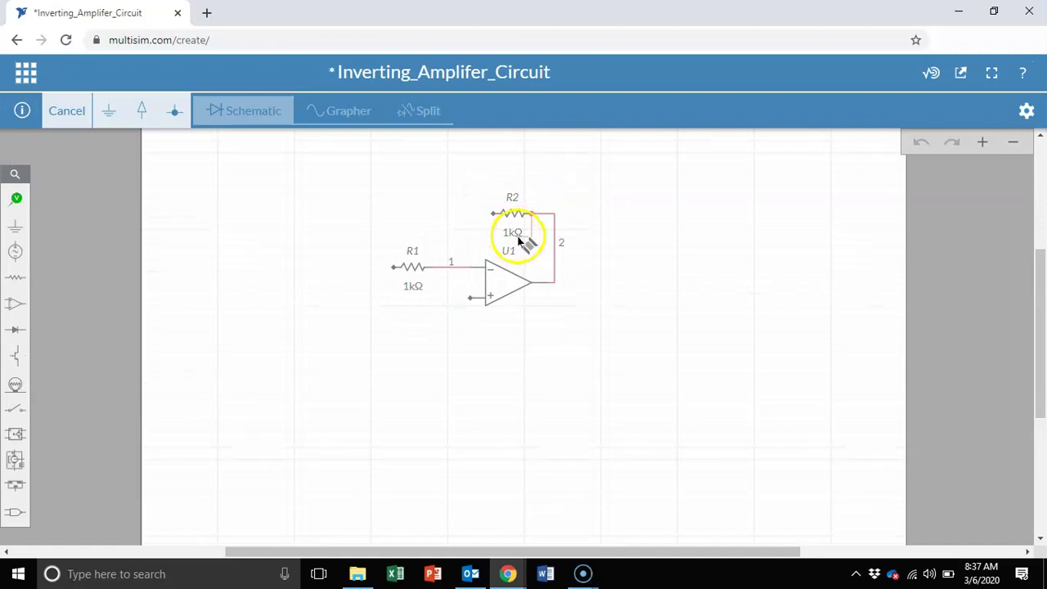
click(532, 213)
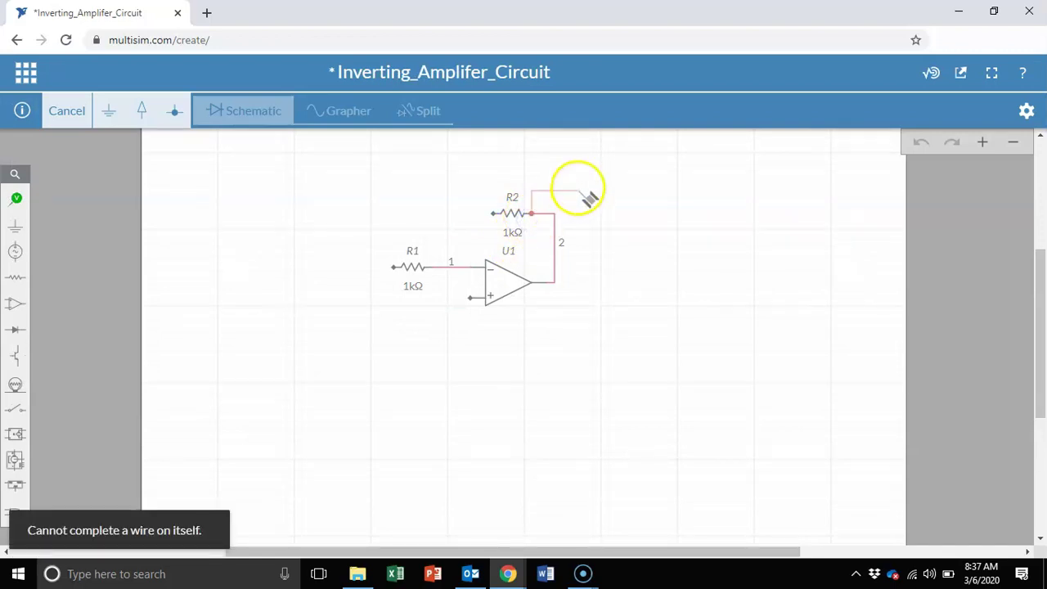
key(Escape)
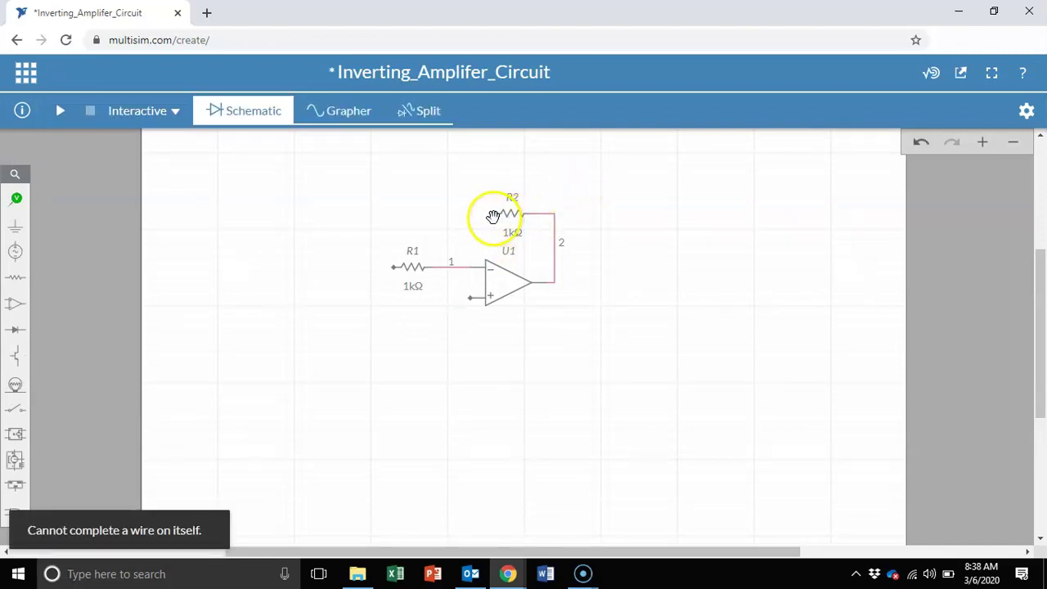
click(494, 214)
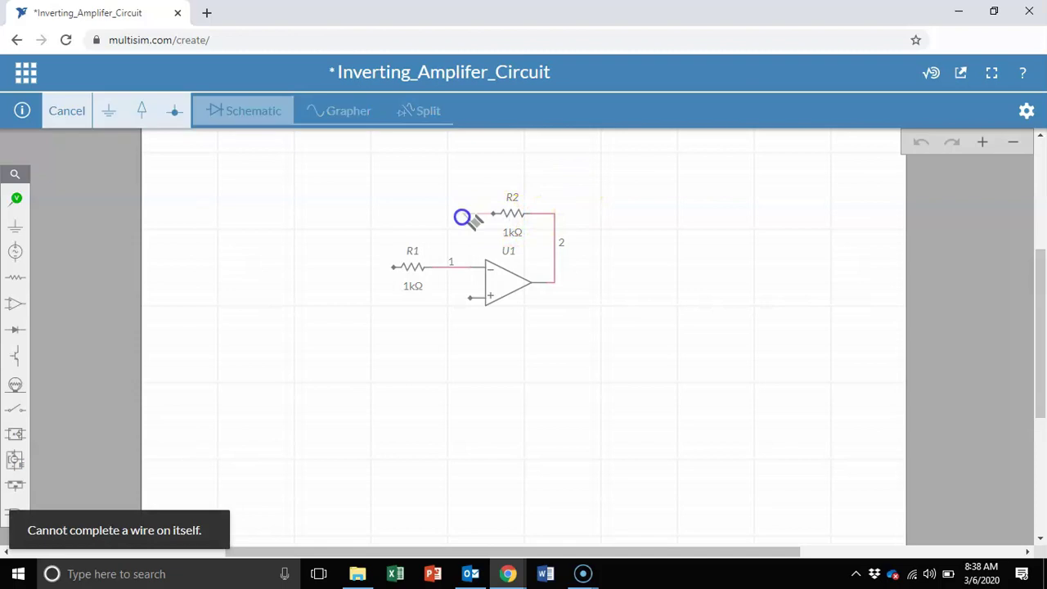
click(452, 268)
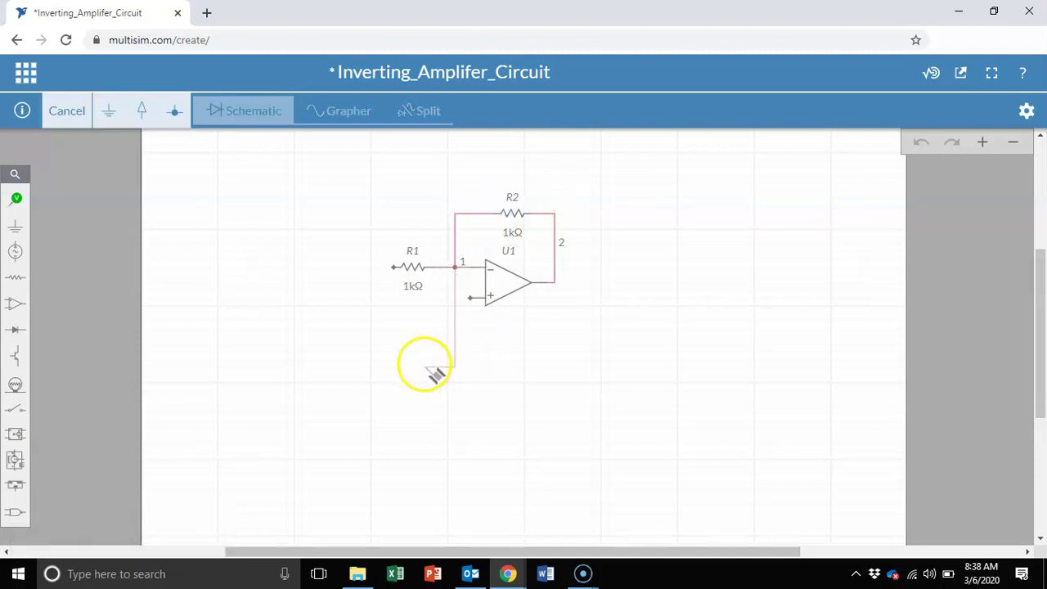
key(Escape)
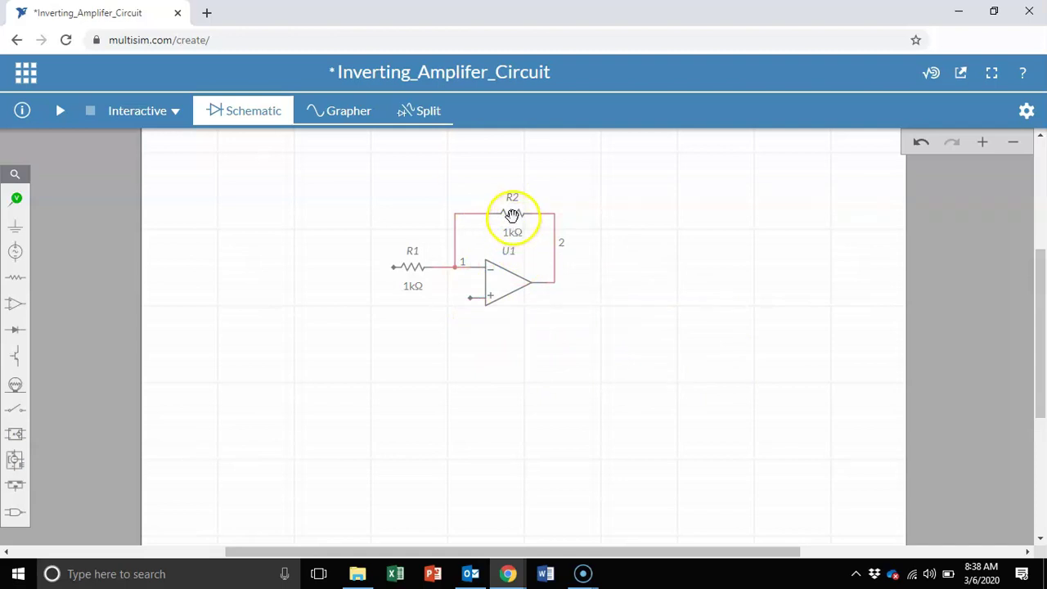
Edit R2's Resistance in the Item panel from 1k to 3k.
click(516, 216)
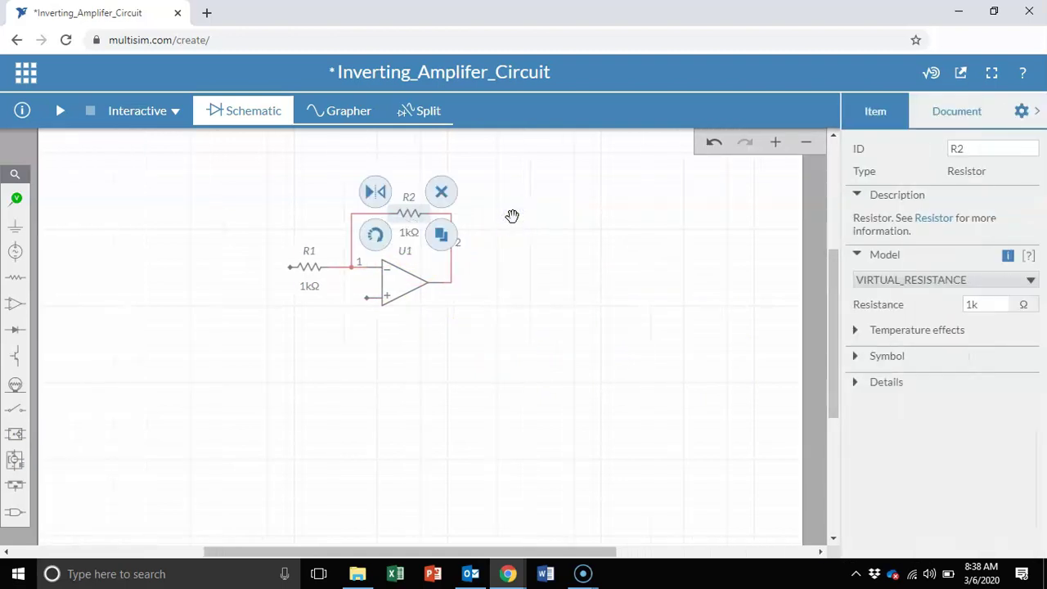
click(986, 301)
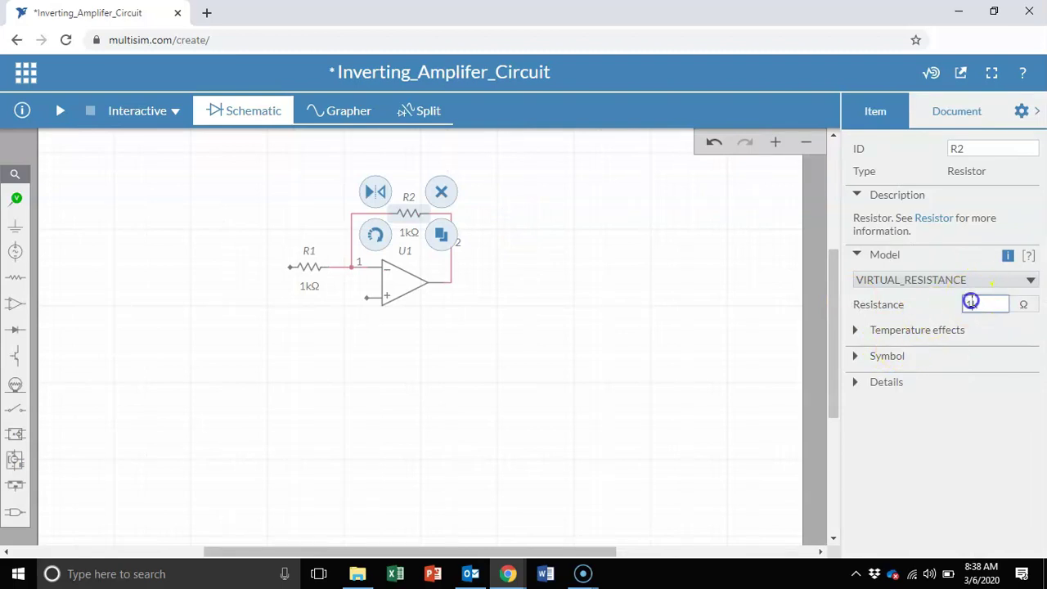
drag(971, 301, 963, 307)
click(573, 490)
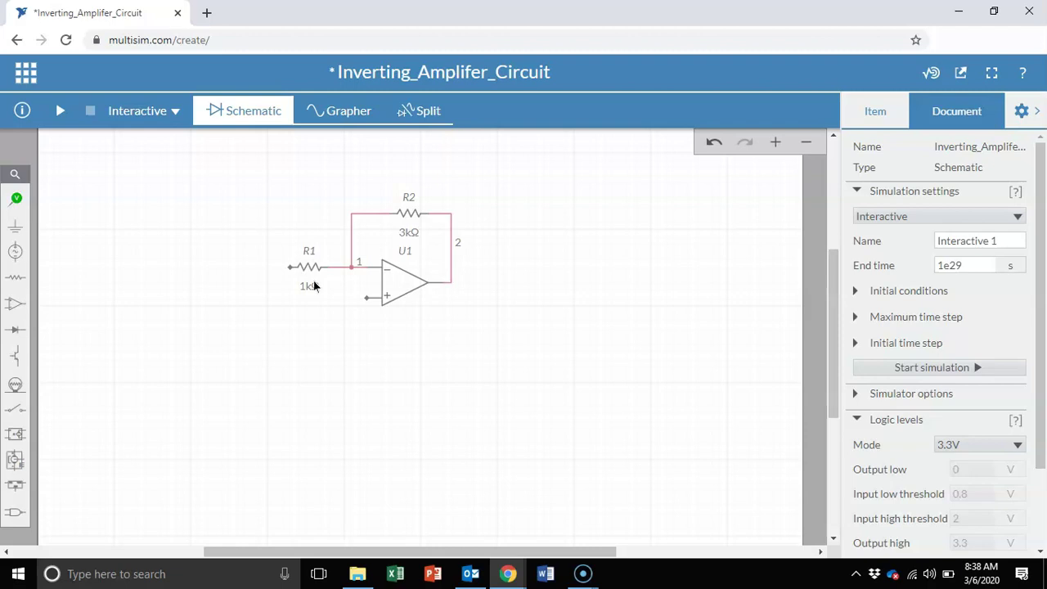
Place a 1 V, 1 kHz AC voltage source V1 left of R1 and wire R1 to its + terminal.
click(16, 250)
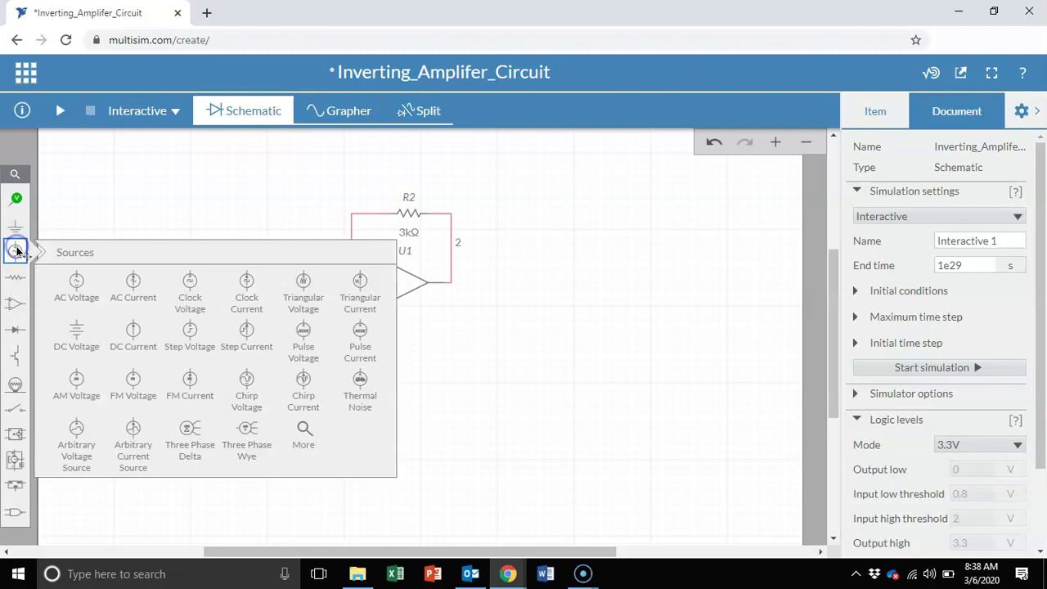
click(75, 278)
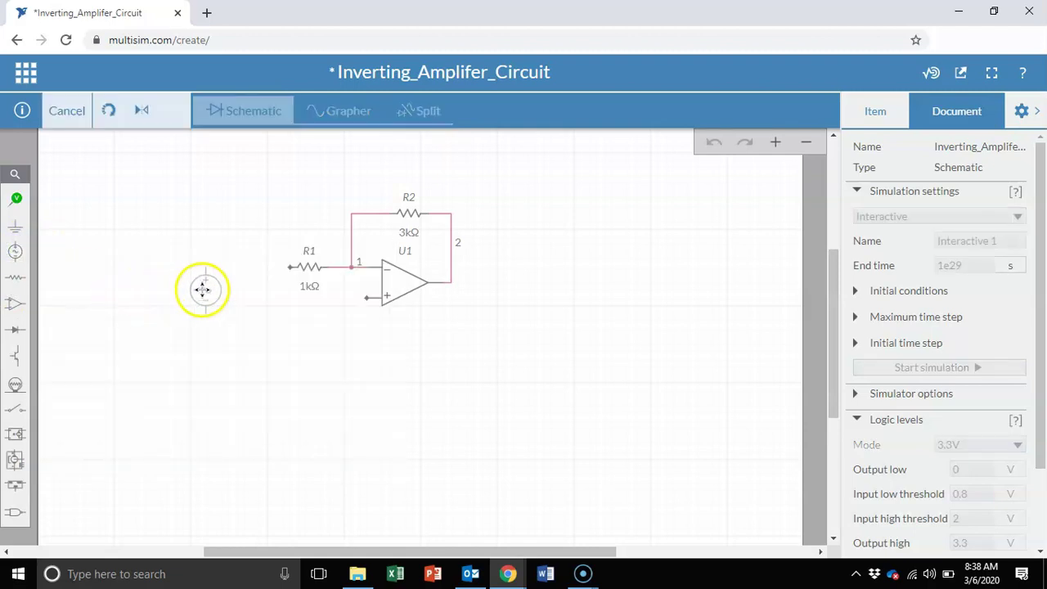
click(203, 289)
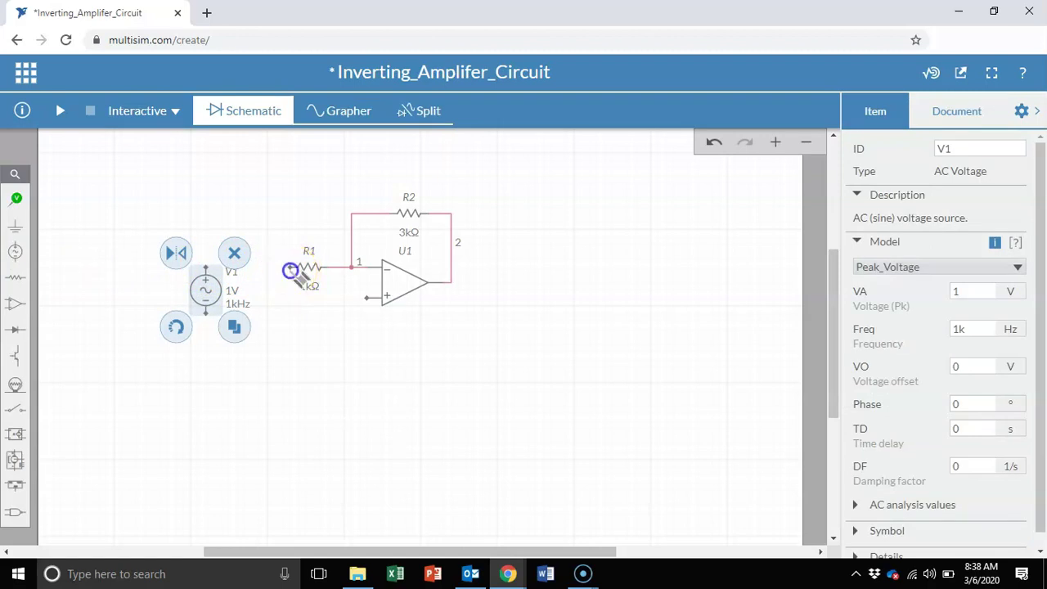
click(290, 268)
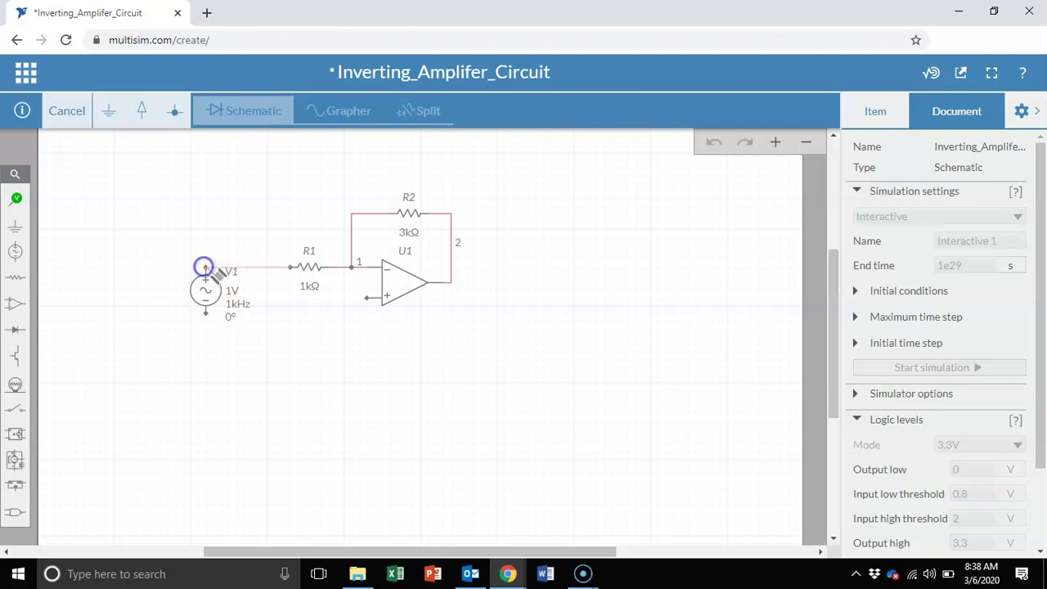
click(206, 273)
click(371, 357)
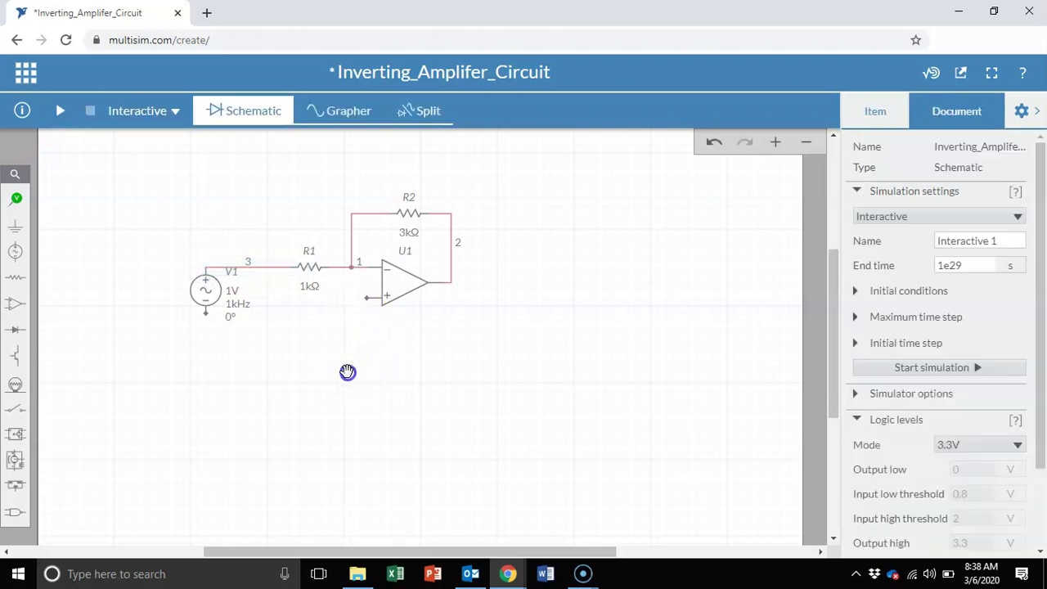
click(321, 387)
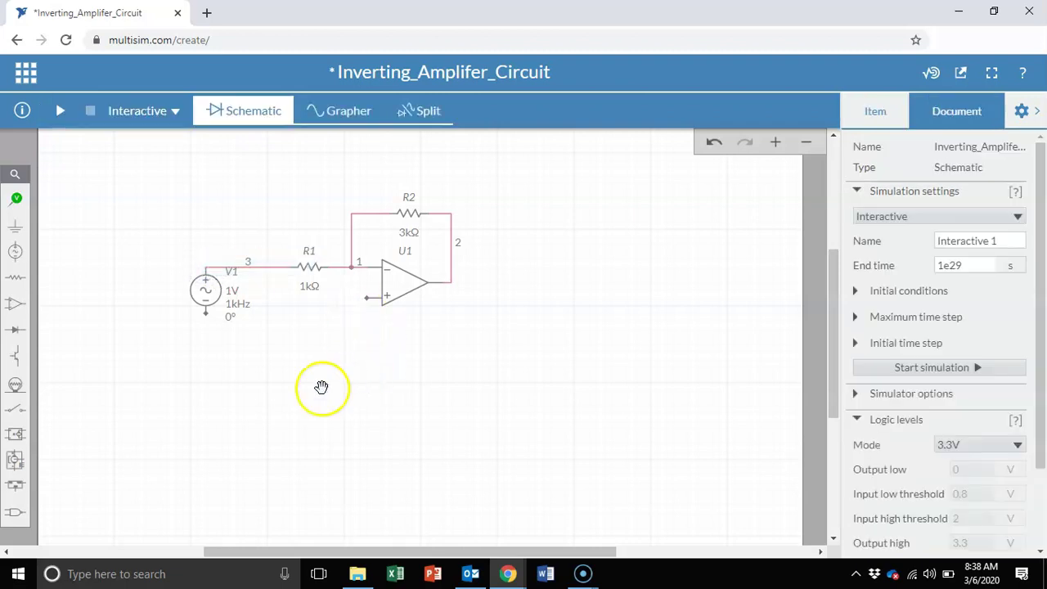
Place a ground on U1's + input and wire V1's lower terminal to it.
click(17, 229)
click(76, 260)
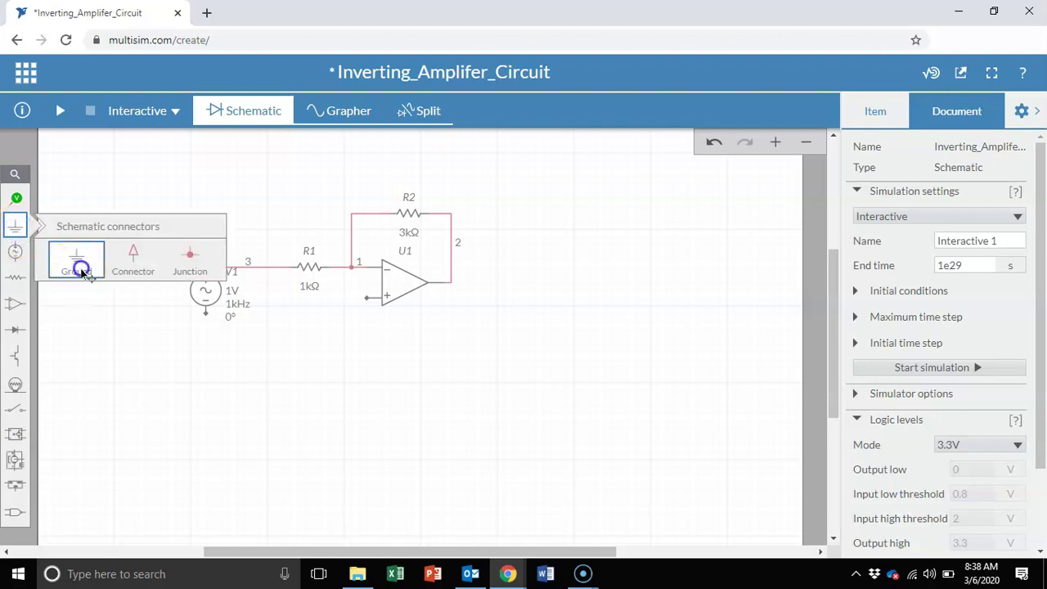
click(366, 305)
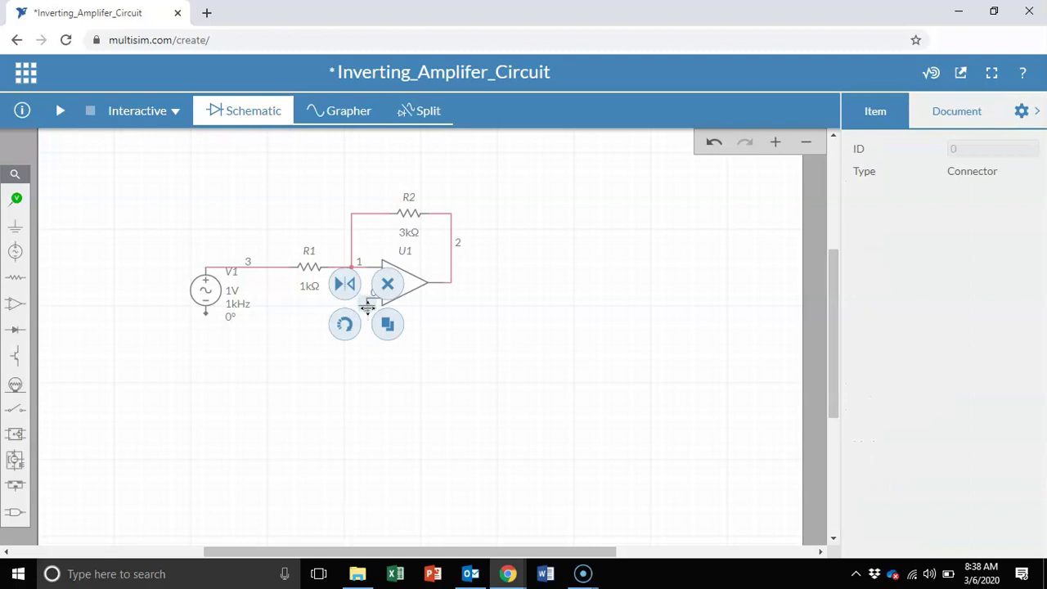
drag(367, 304, 368, 356)
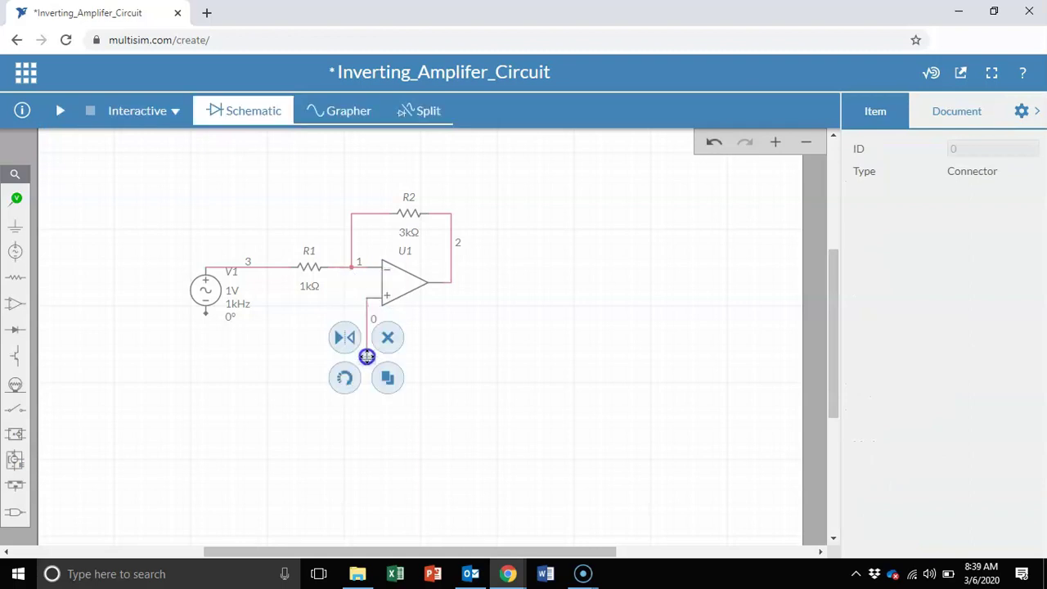
click(482, 408)
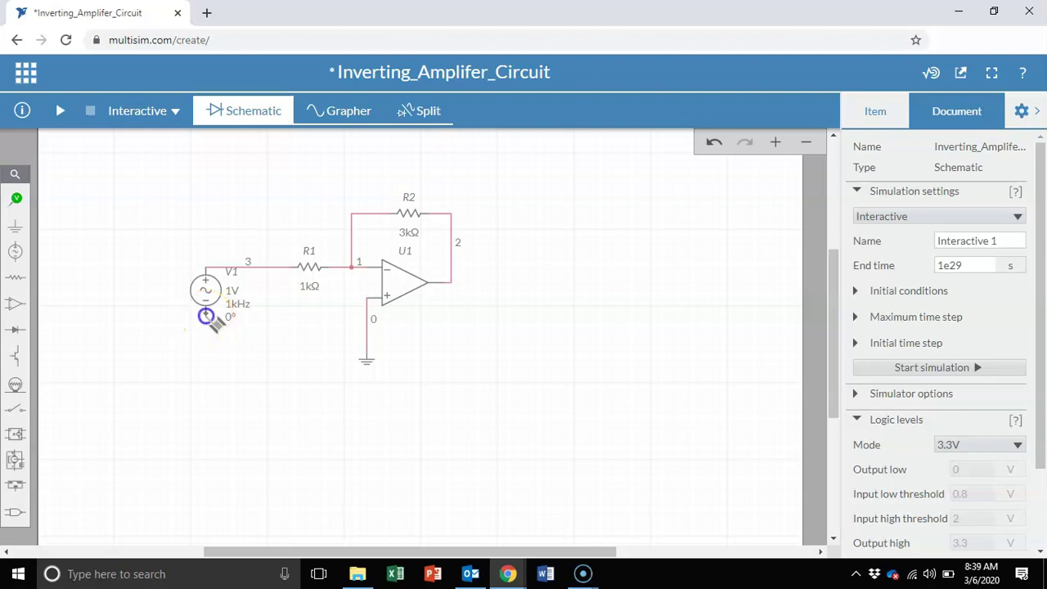
mouse_move(207, 314)
mouse_down()
mouse_move(275, 334)
mouse_move(365, 329)
mouse_up()
click(491, 375)
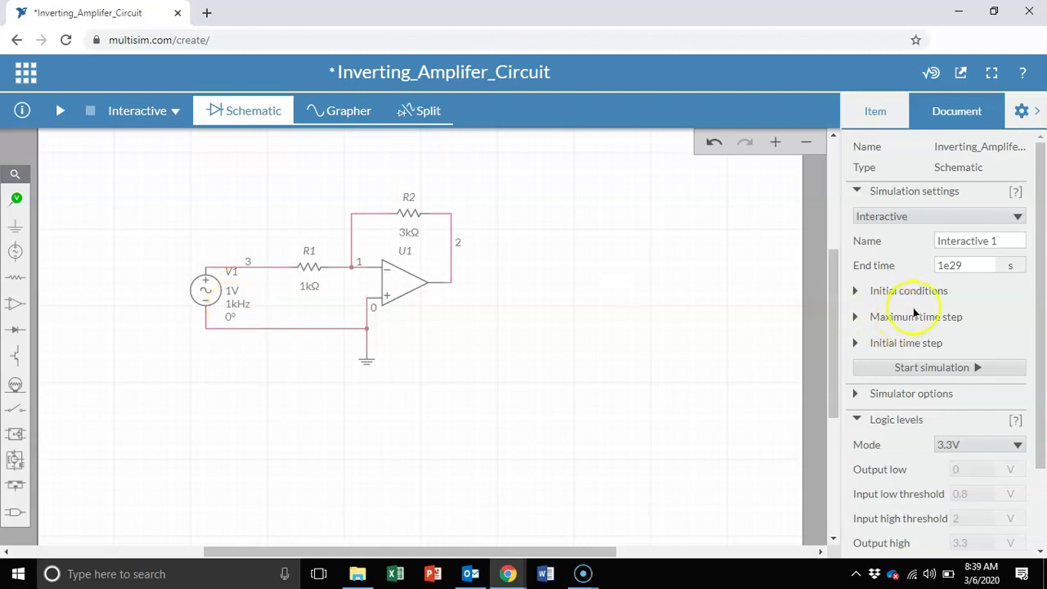
click(210, 292)
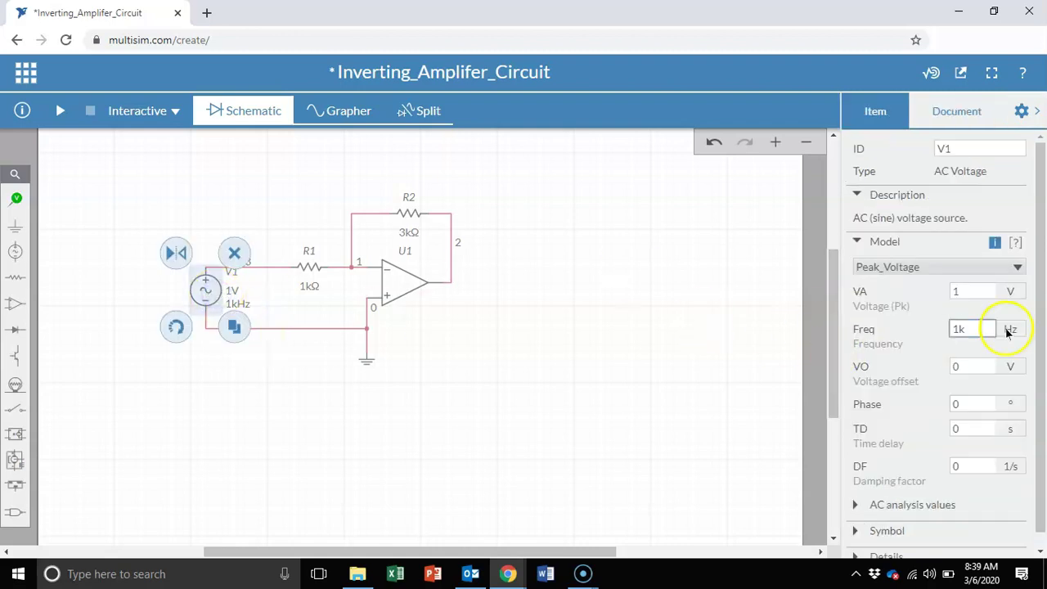
click(975, 286)
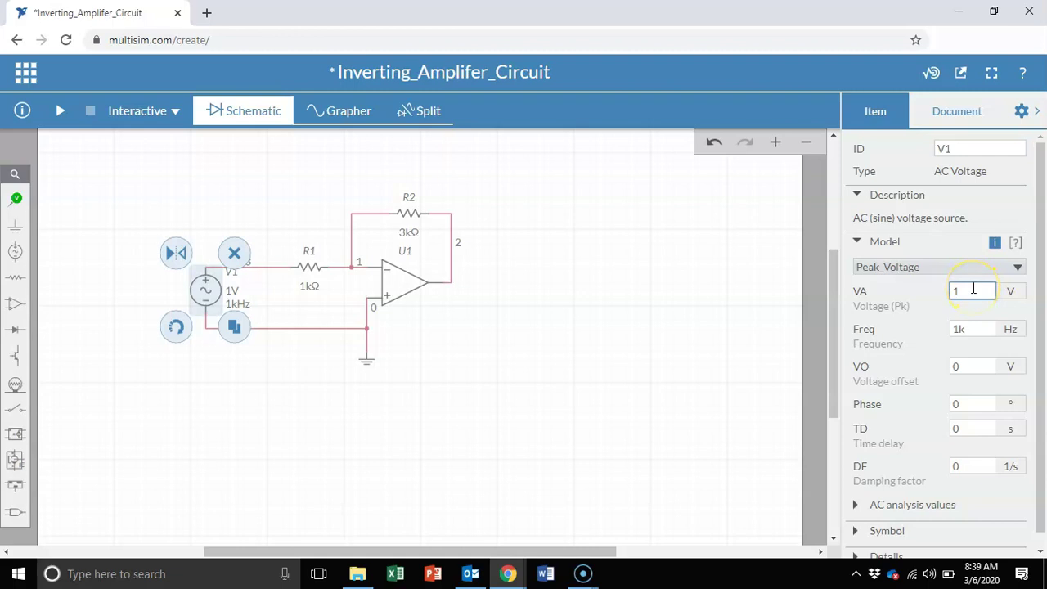
click(512, 472)
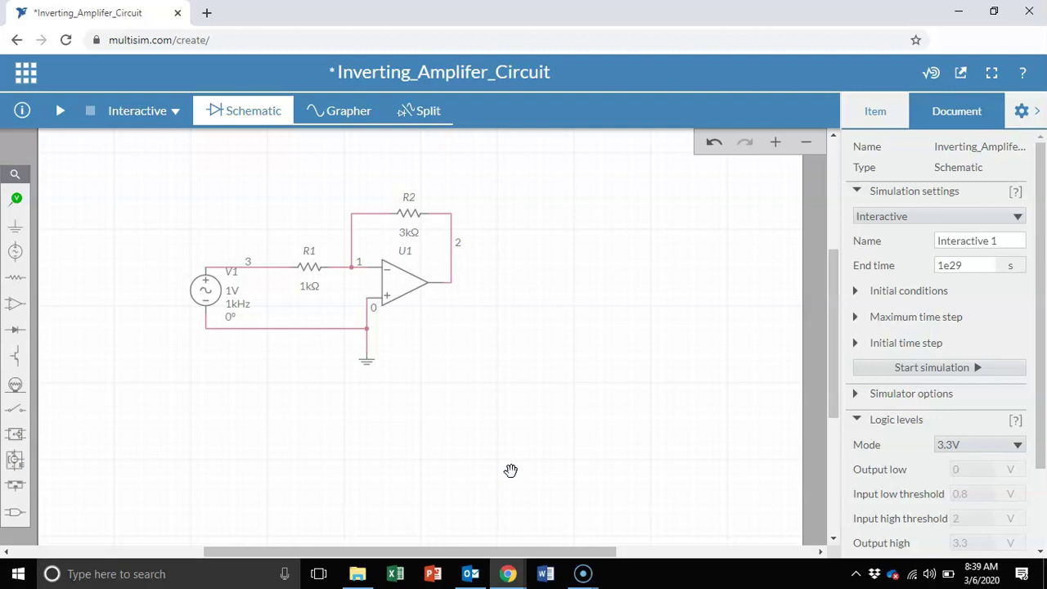
Place voltage probe PR1 on V1's top node and PR2 on the op-amp output.
click(17, 199)
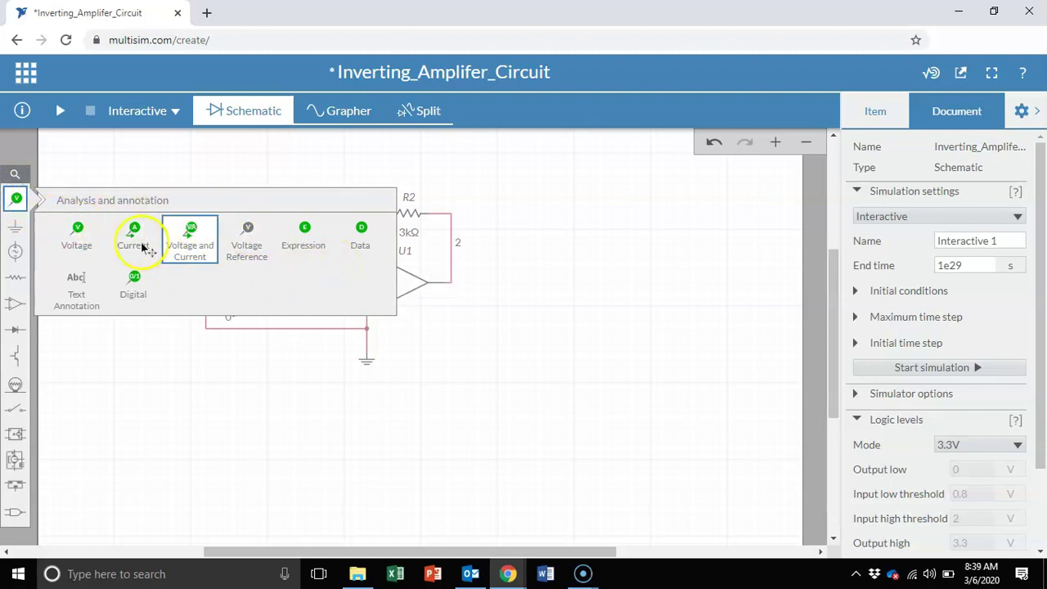
click(79, 235)
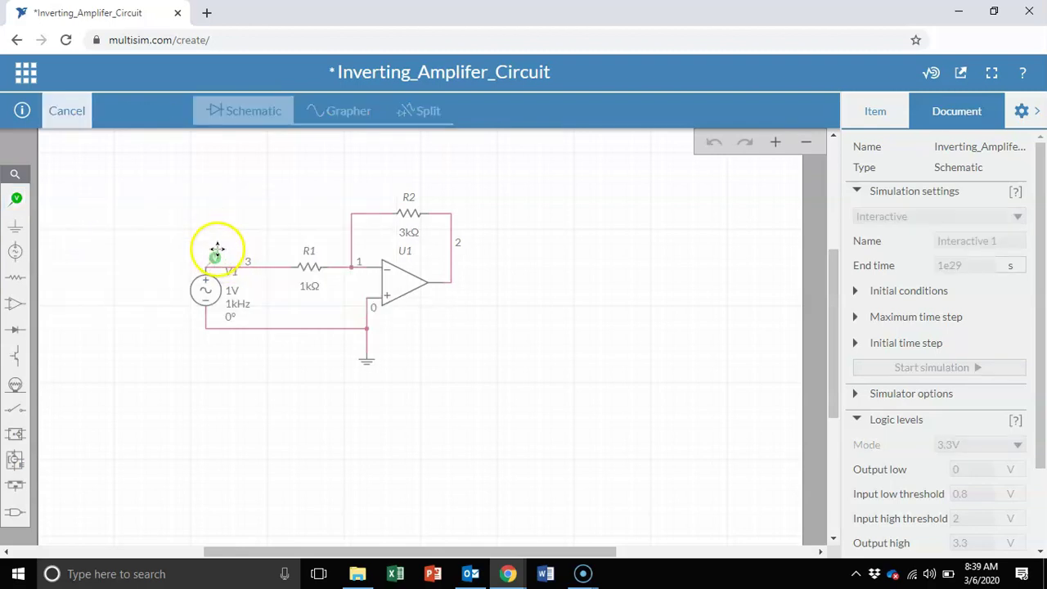
click(216, 248)
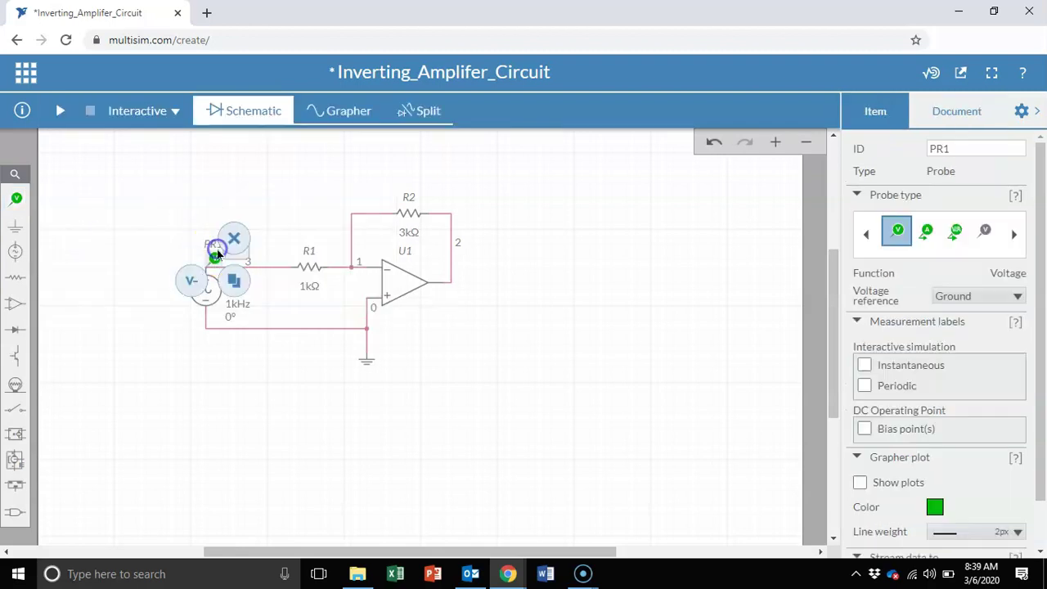
click(16, 205)
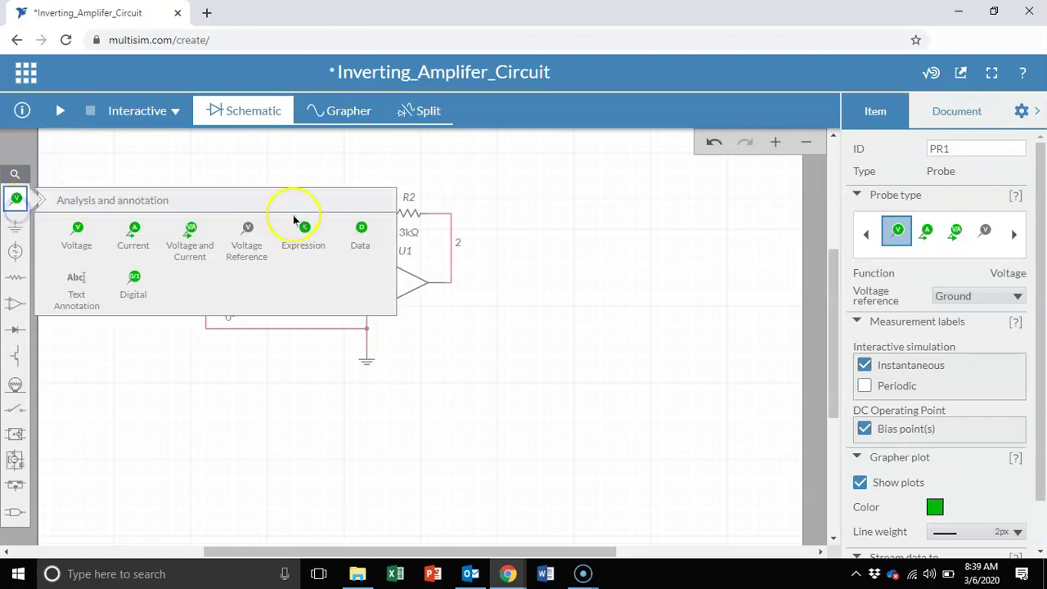
click(92, 237)
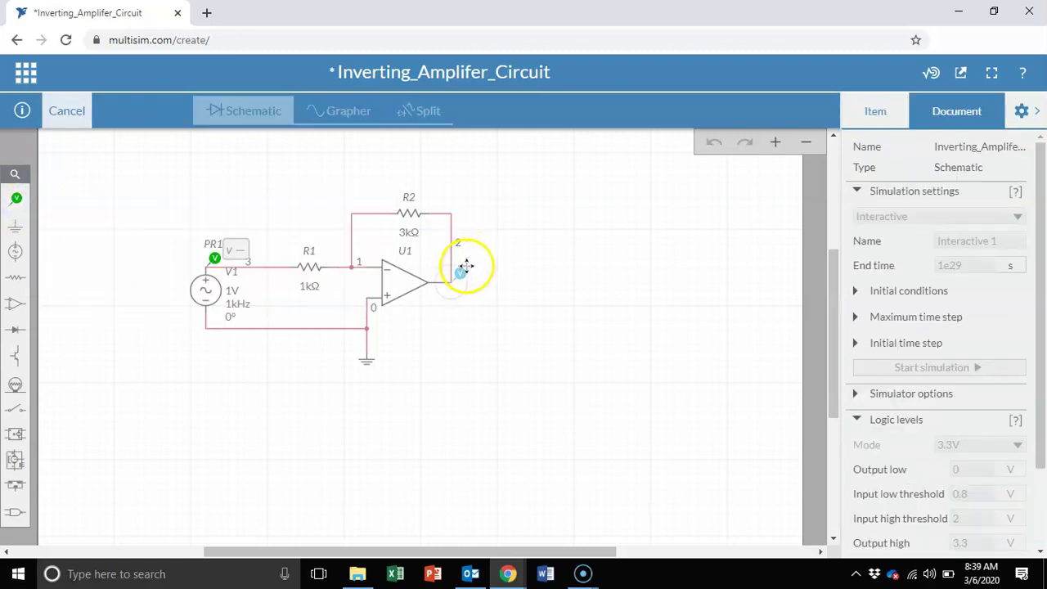
click(464, 270)
click(657, 356)
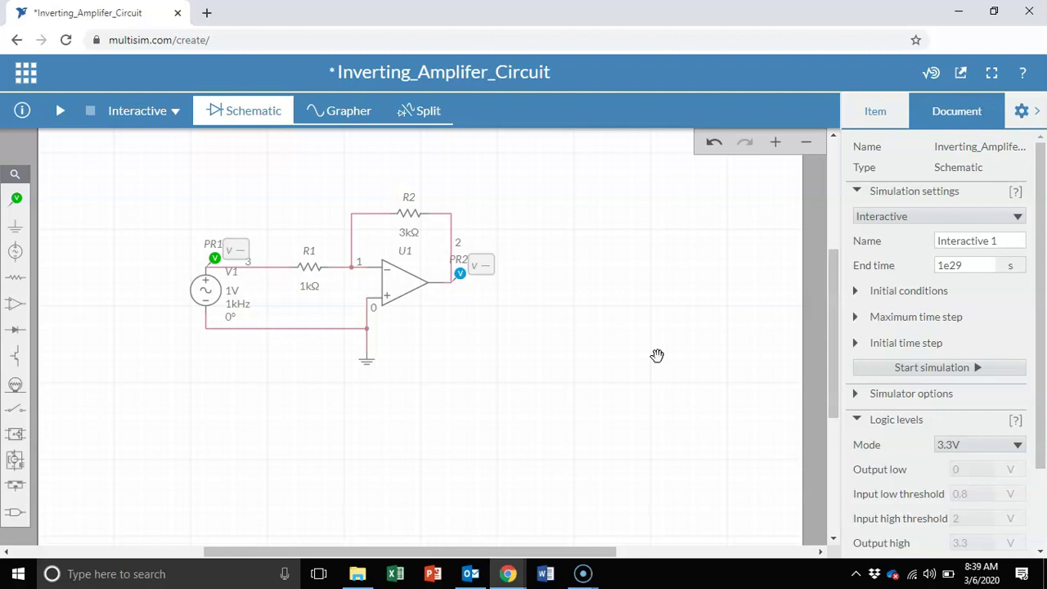
Run the interactive simulation, read PR1 ≈ 901.46 mV and PR2 ≈ −2.7044 V, then stop it.
click(59, 110)
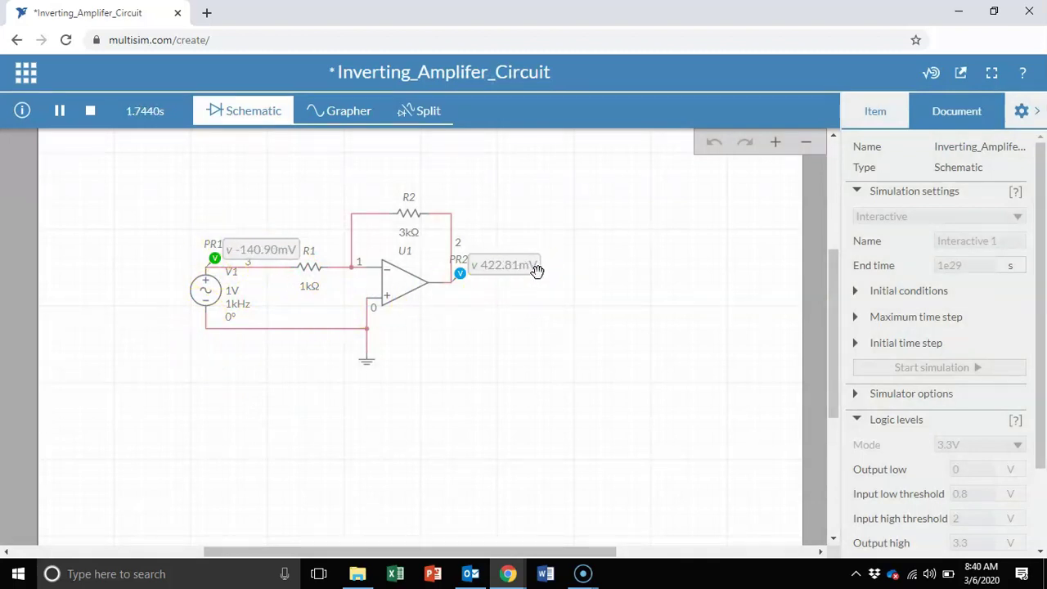
click(90, 112)
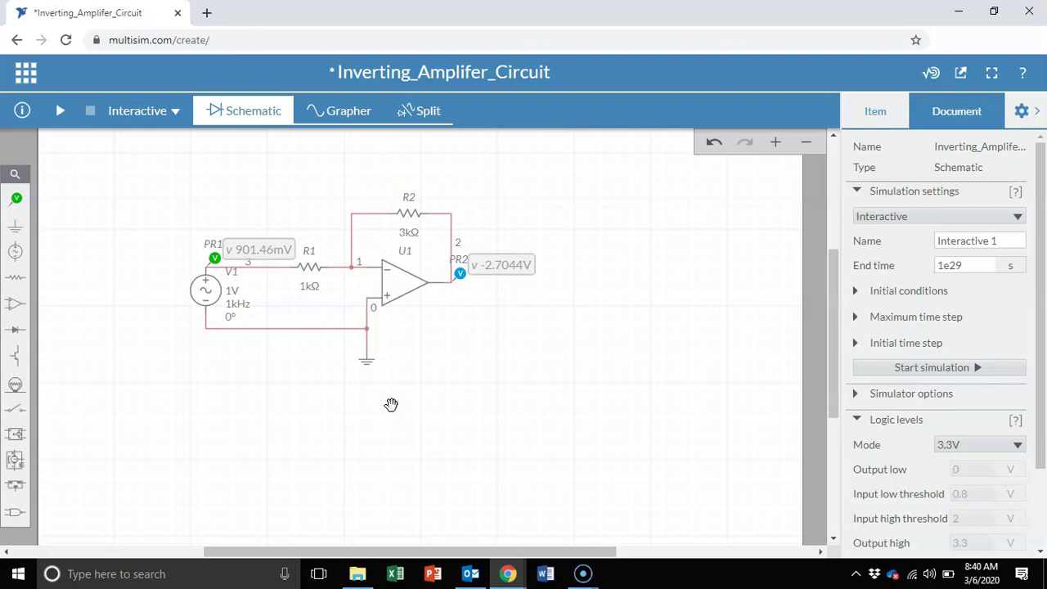
Switch the analysis type from Interactive to Transient.
click(174, 111)
click(149, 145)
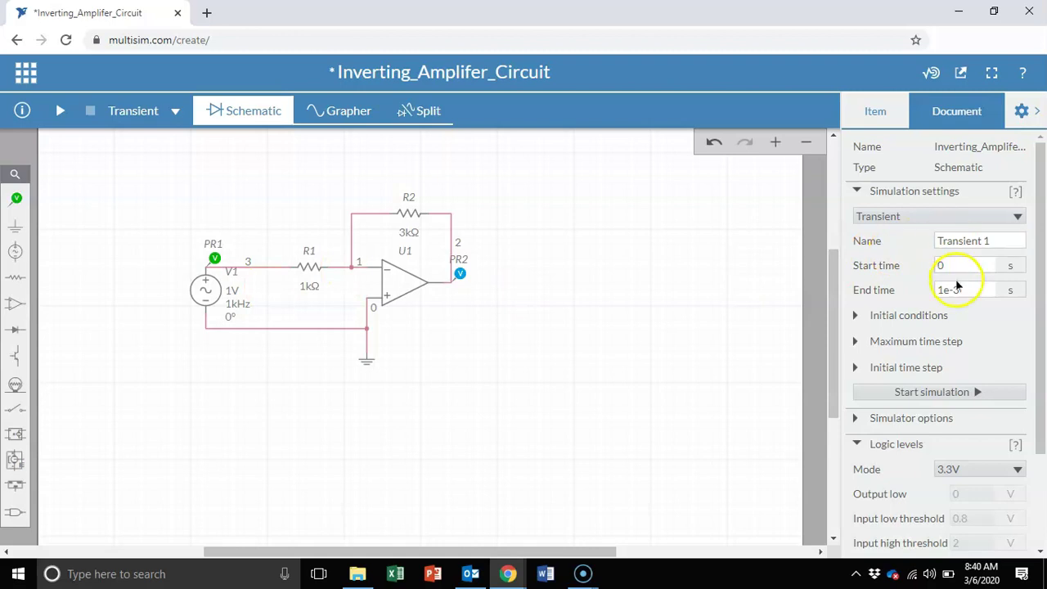
click(970, 241)
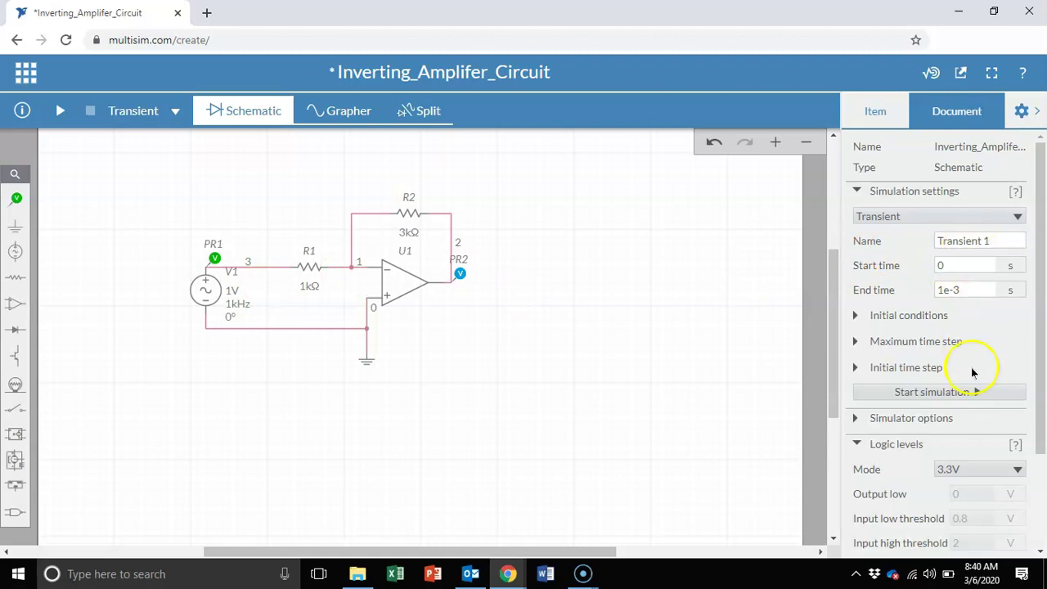
drag(1042, 349, 1043, 268)
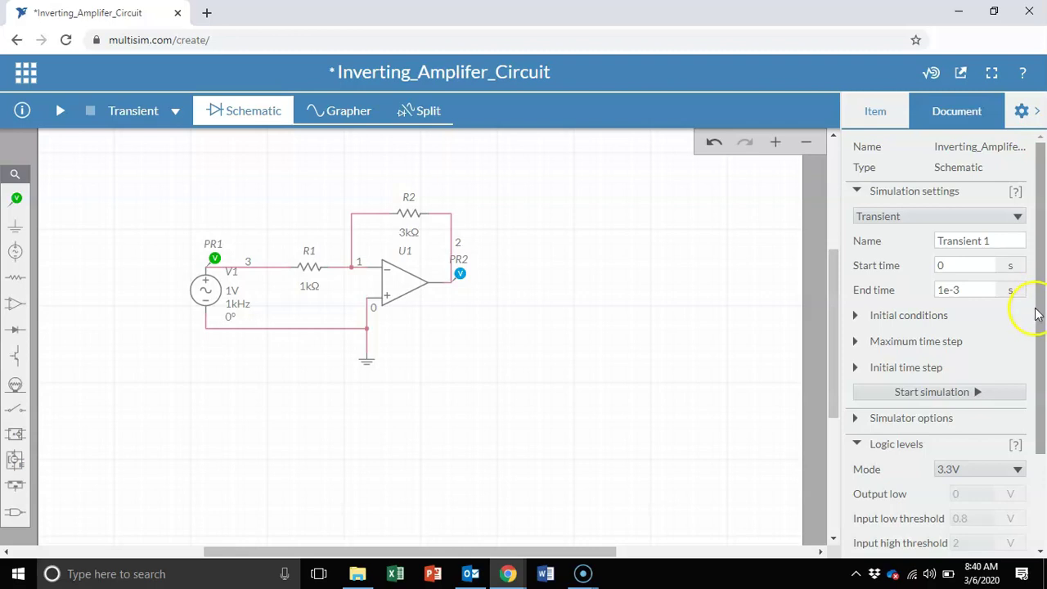
drag(1041, 303, 1042, 313)
Change the Transient End time from 1e-3 to 5e-3 s.
click(942, 272)
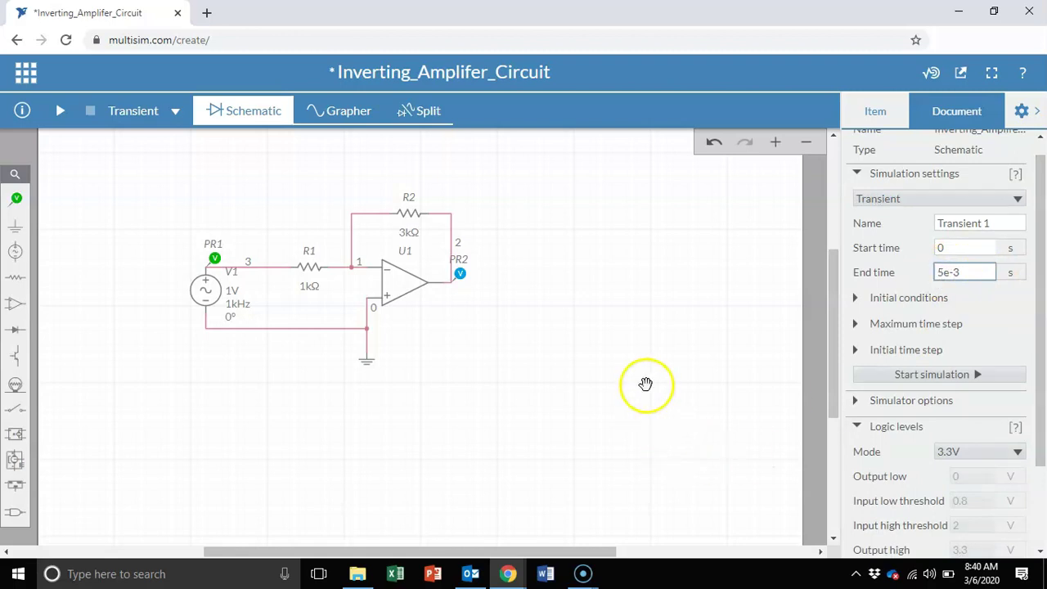
key(Delete)
text(5)
click(1026, 273)
click(360, 260)
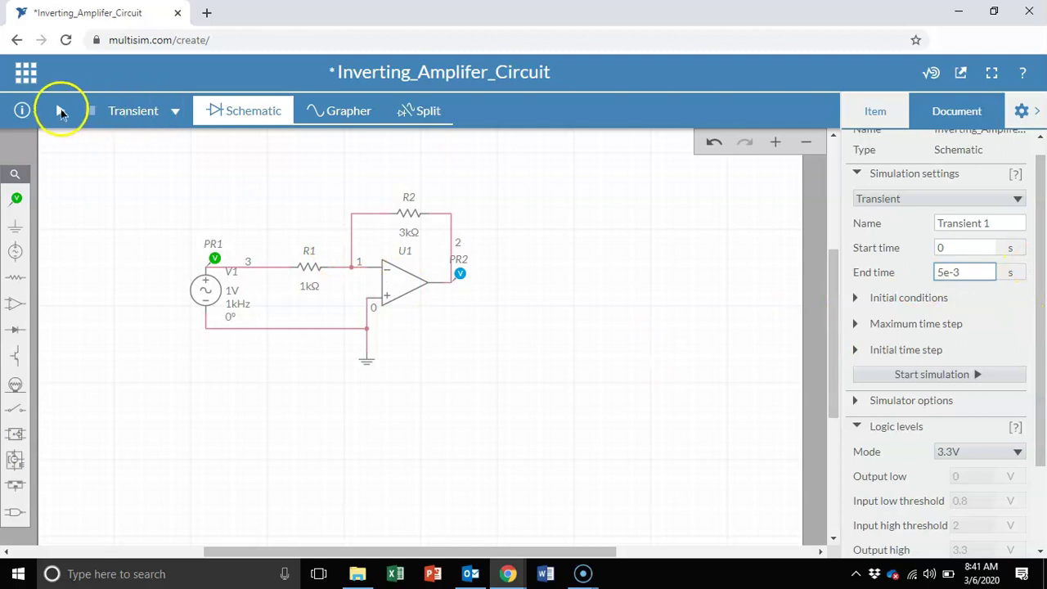
Run the transient simulation and show the schematic, with probes PR1 and PR2, beside the graph.
click(59, 111)
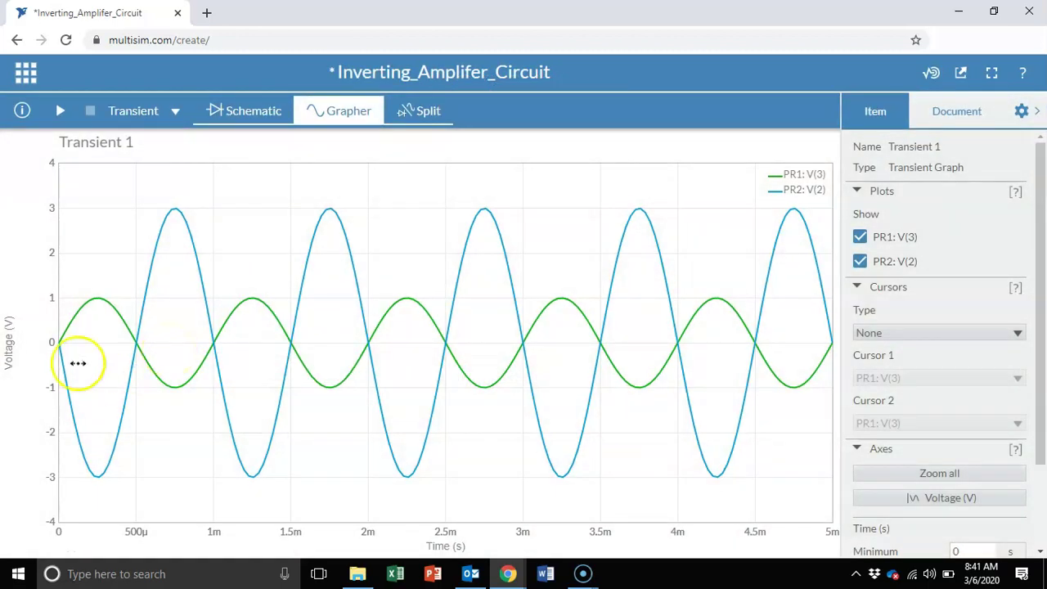
click(258, 112)
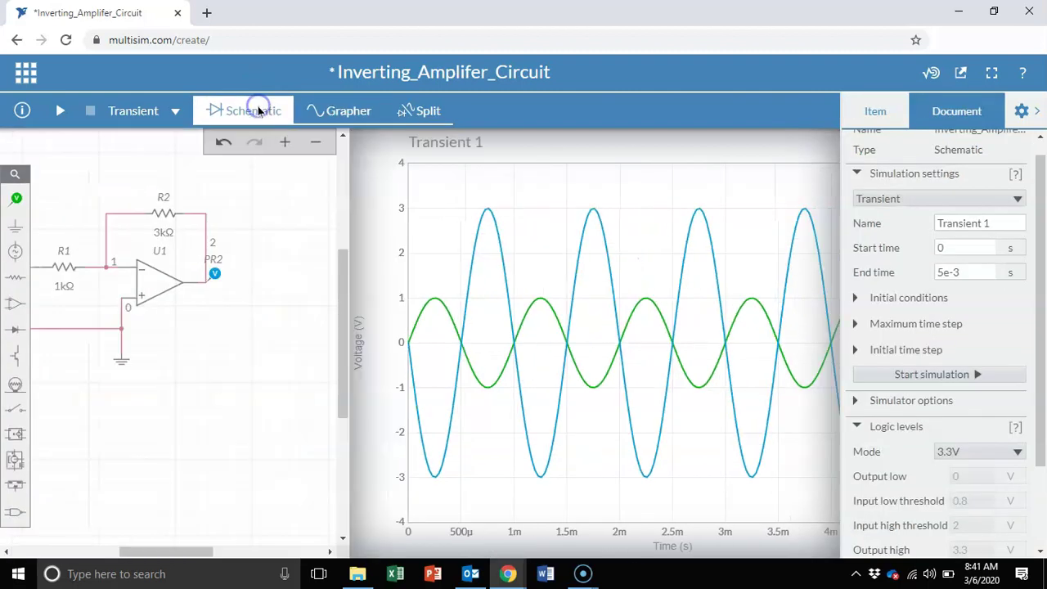
click(214, 258)
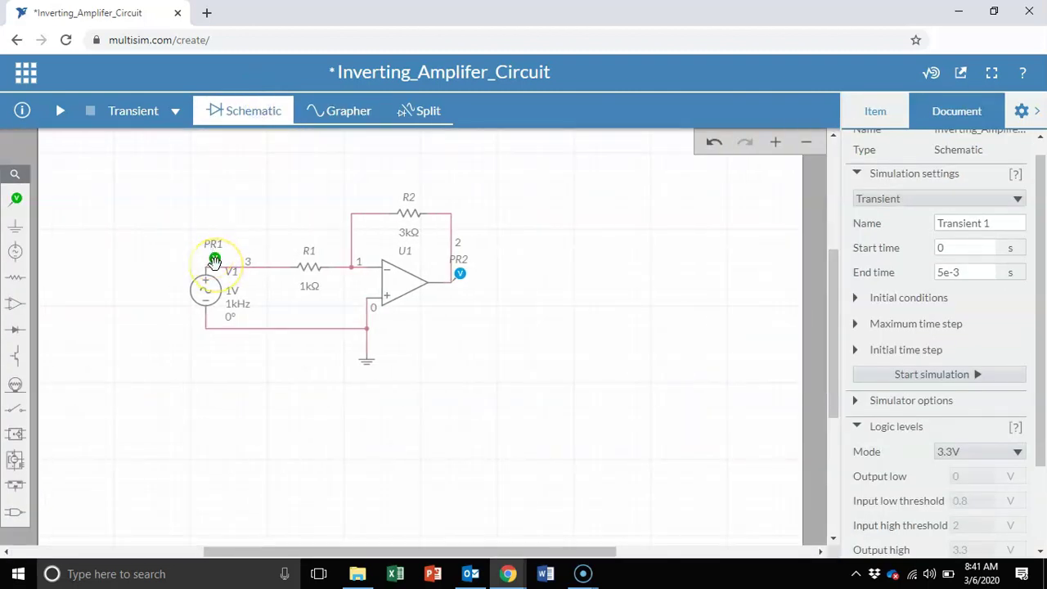
click(460, 275)
click(431, 112)
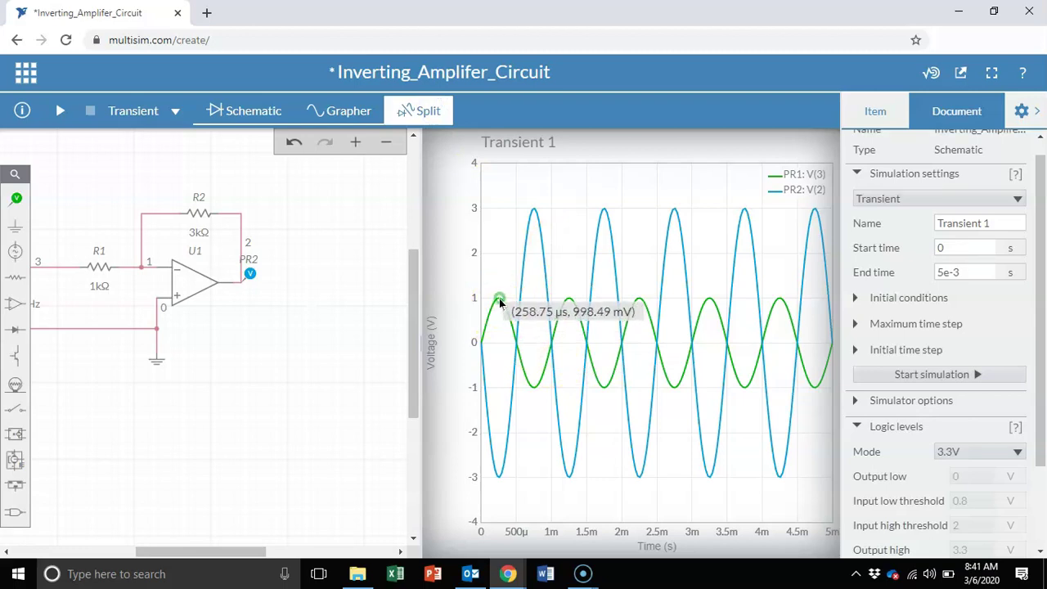
Read trace values at 790 µs and 4.57 ms: input ±1 V, output inverted ±3 V.
click(503, 483)
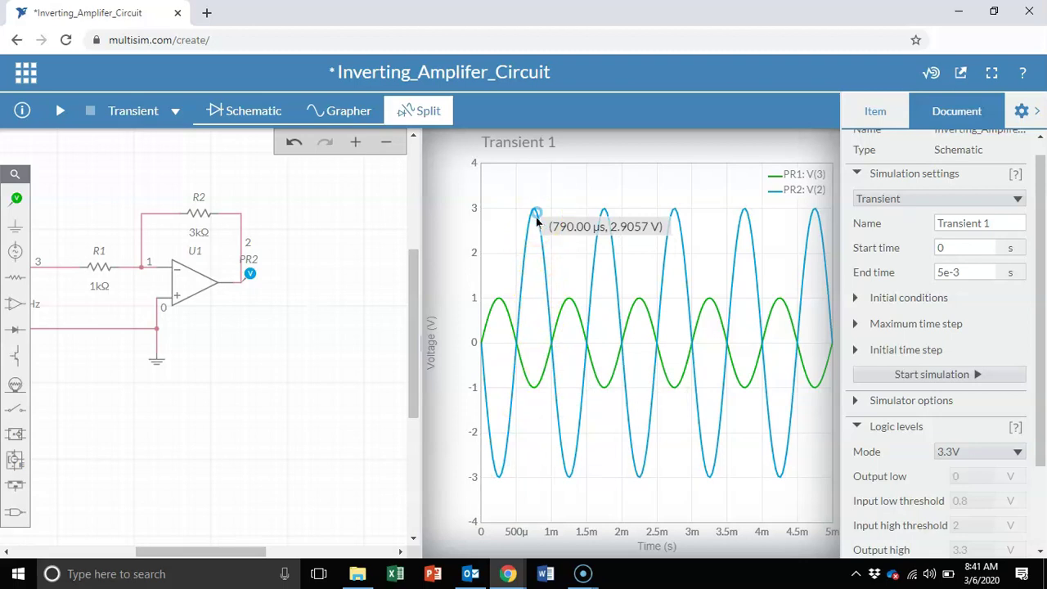
click(535, 387)
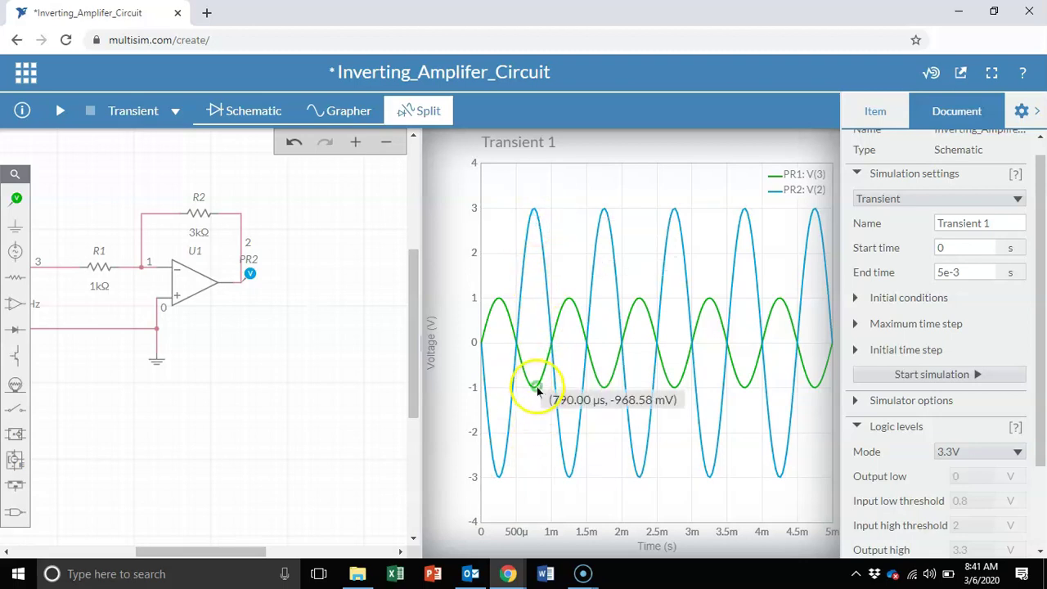
click(536, 217)
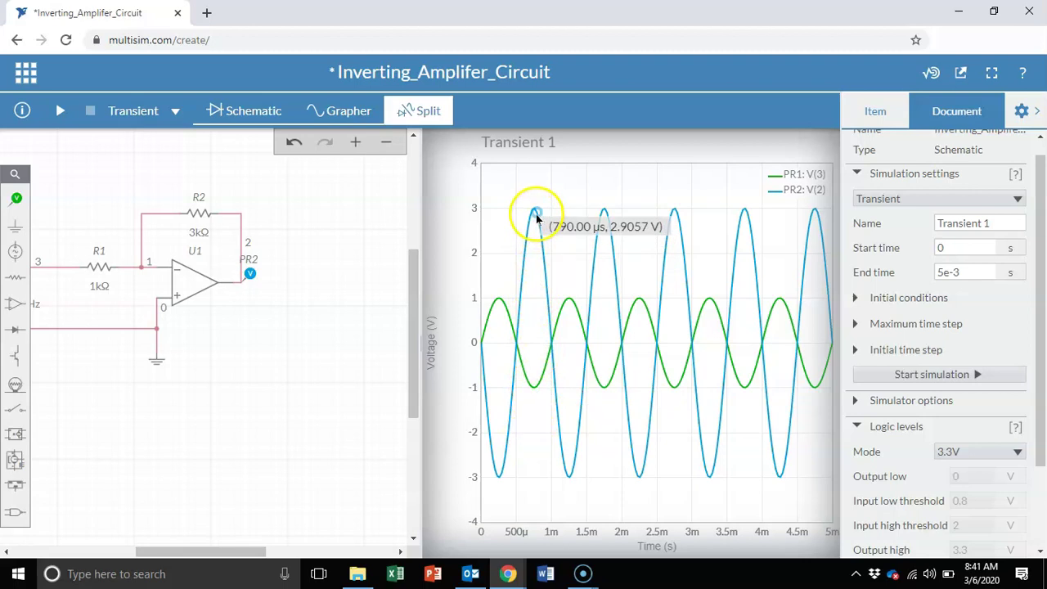
click(803, 282)
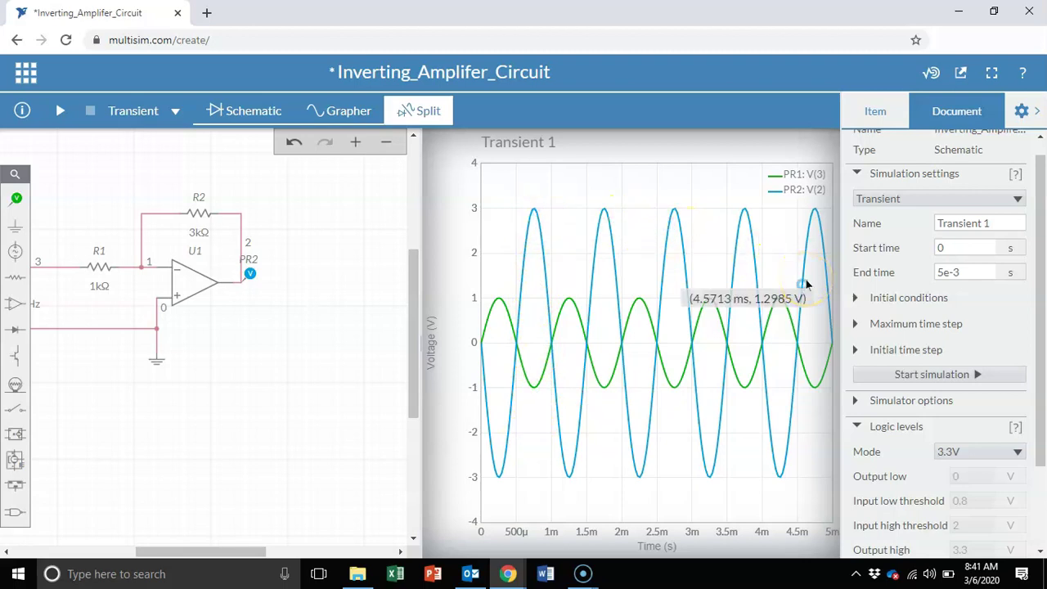
click(641, 358)
click(319, 418)
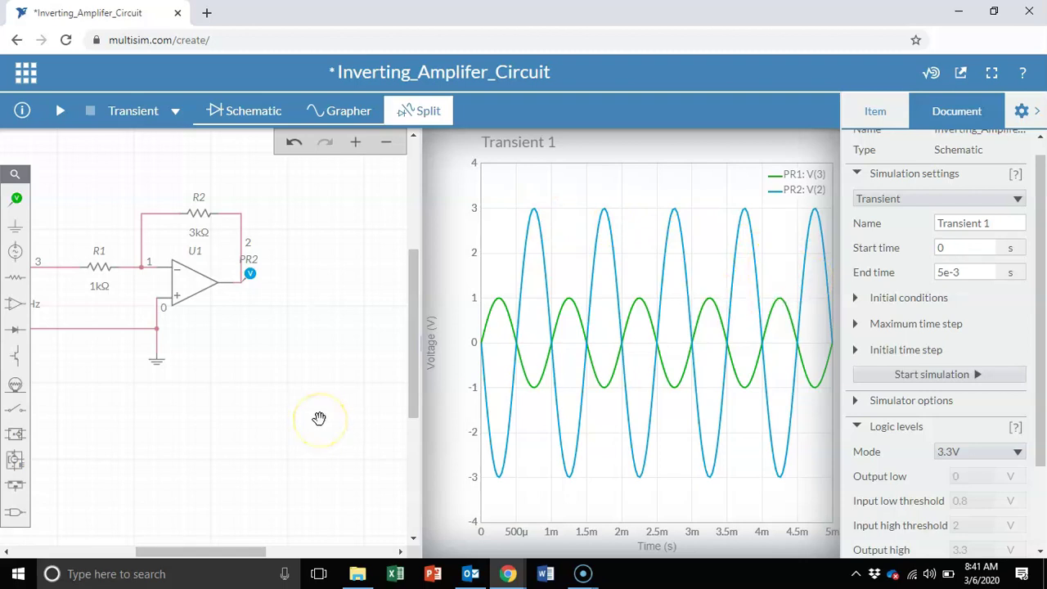